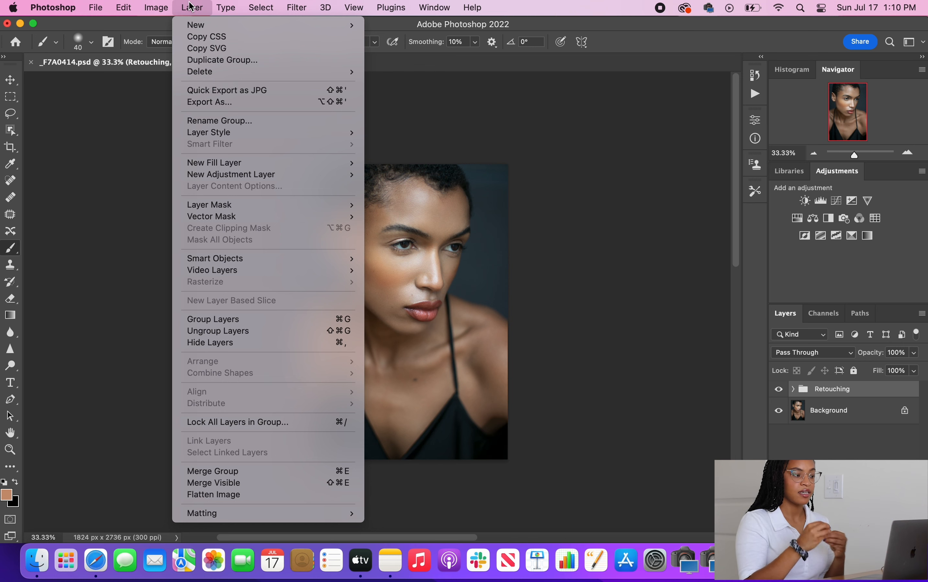
mouse_move(236, 163)
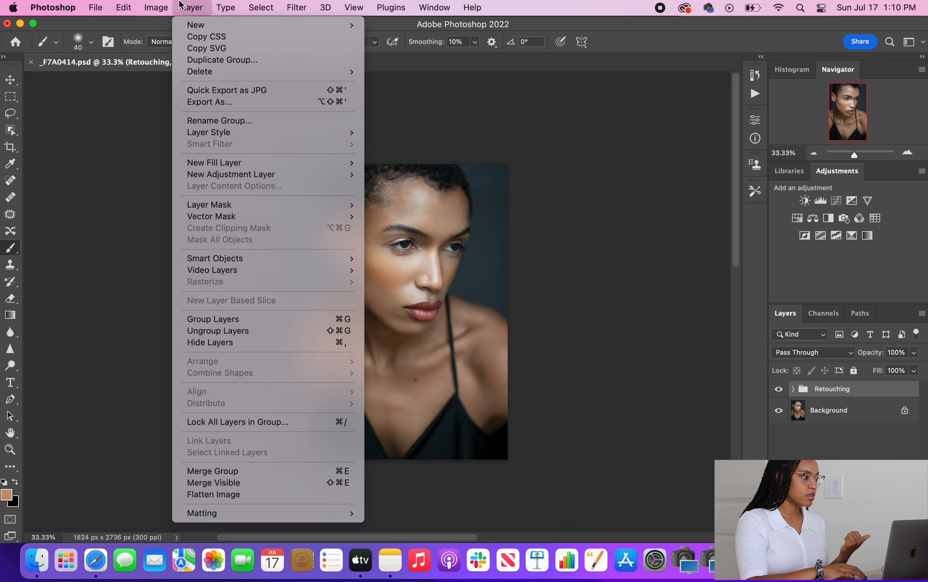
mouse_move(156, 8)
left_click(202, 103)
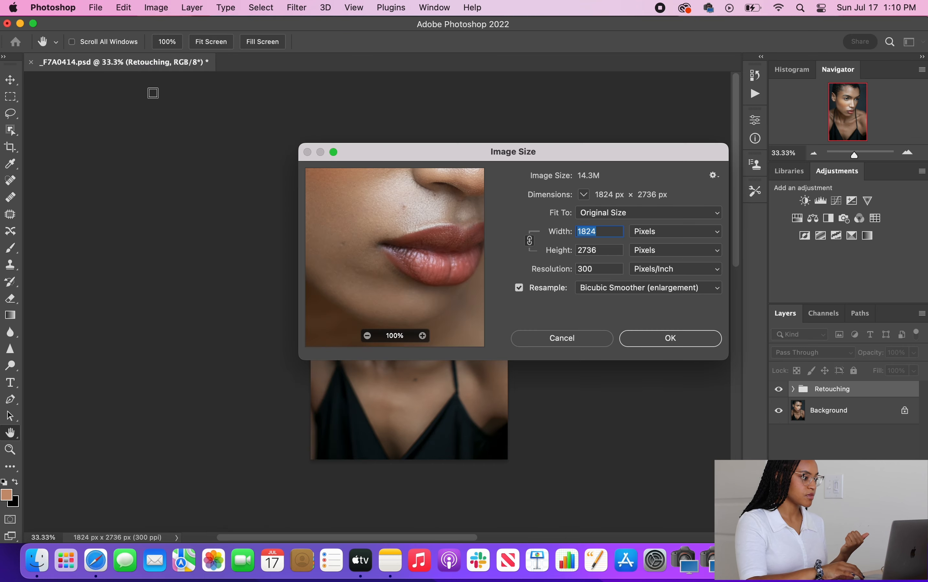
left_click(584, 338)
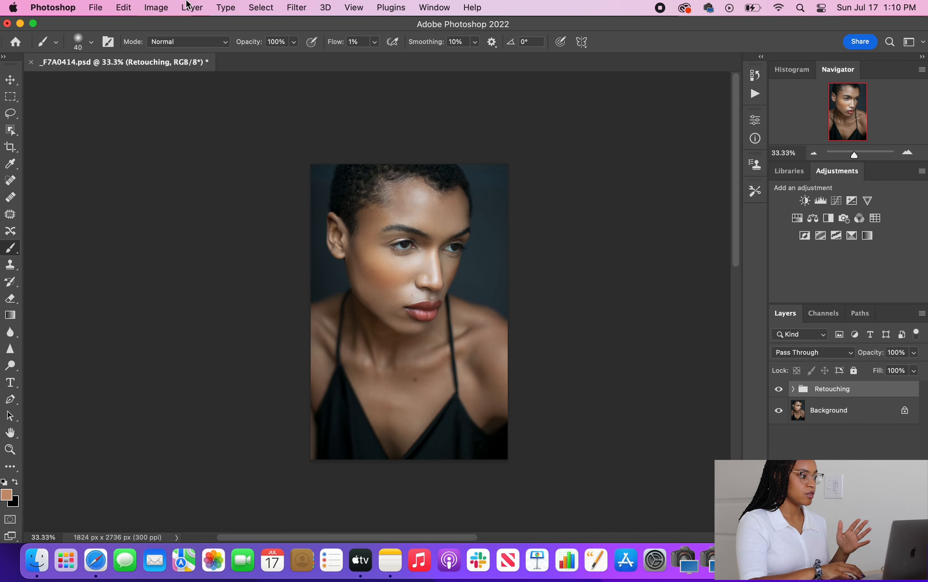
Step: Add a solid color fill layer above the Retouching group in Overlay mode, using the light peach color #debea7
left_click(188, 5)
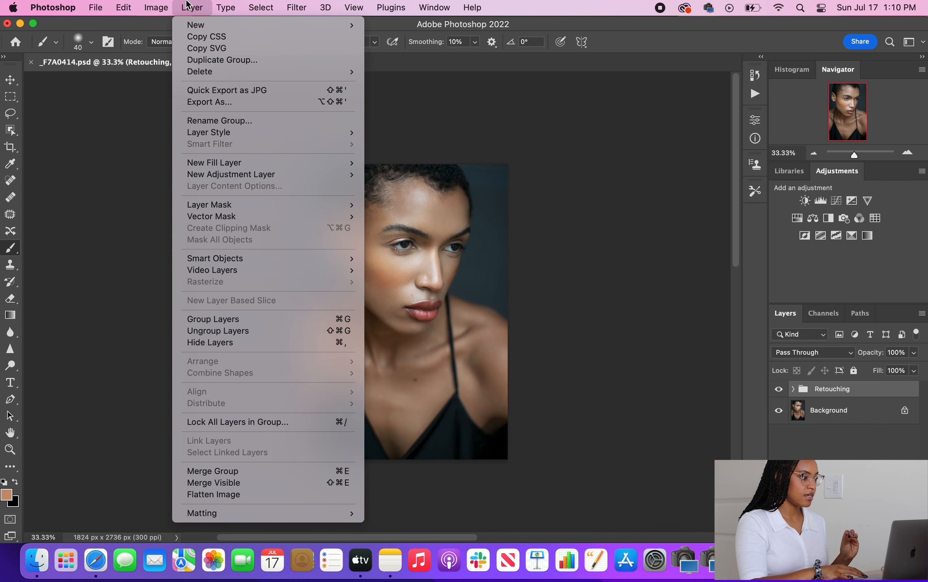
mouse_move(241, 165)
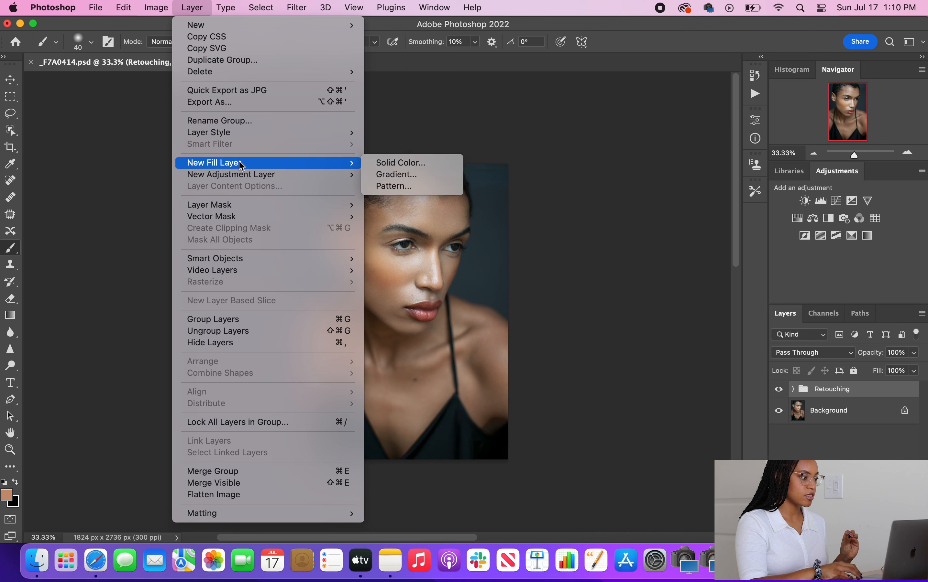
left_click(396, 162)
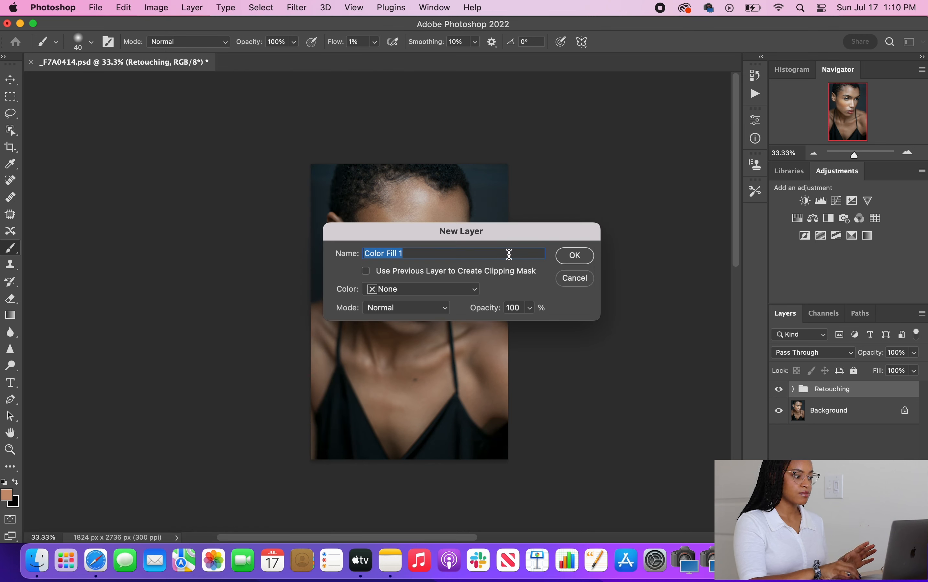
left_click(443, 308)
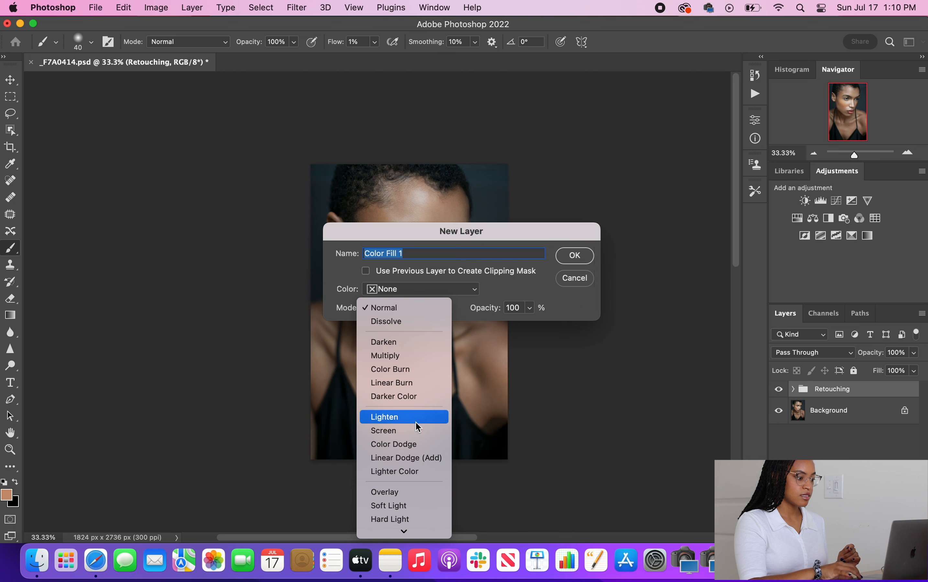
left_click(406, 494)
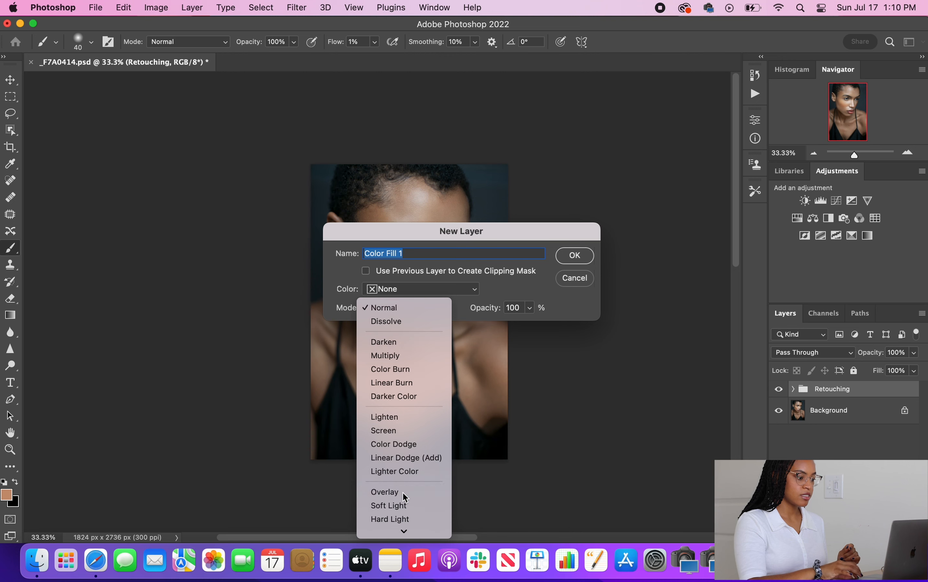
left_click(575, 255)
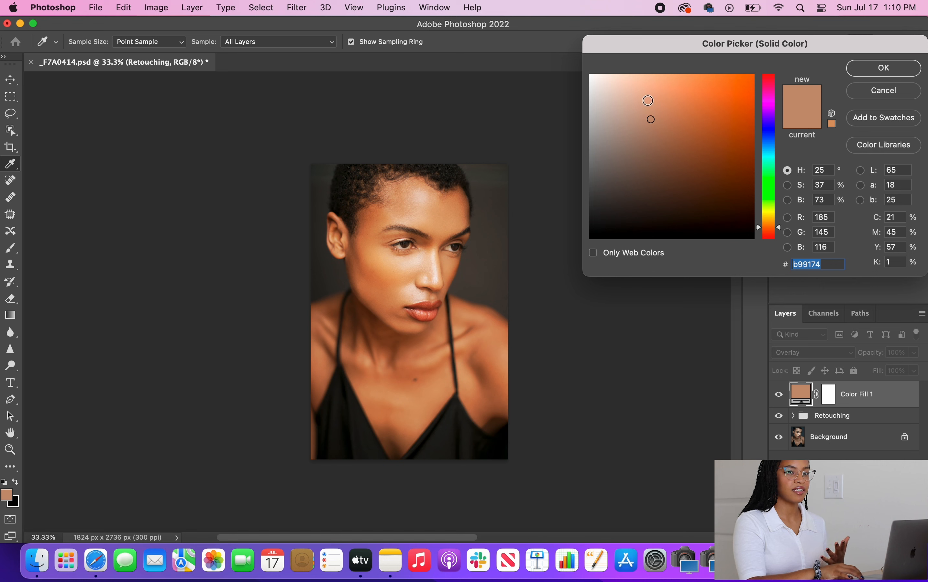
mouse_move(651, 95)
left_mouse_down()
mouse_move(628, 85)
mouse_move(640, 94)
mouse_move(628, 106)
mouse_move(630, 96)
left_mouse_up()
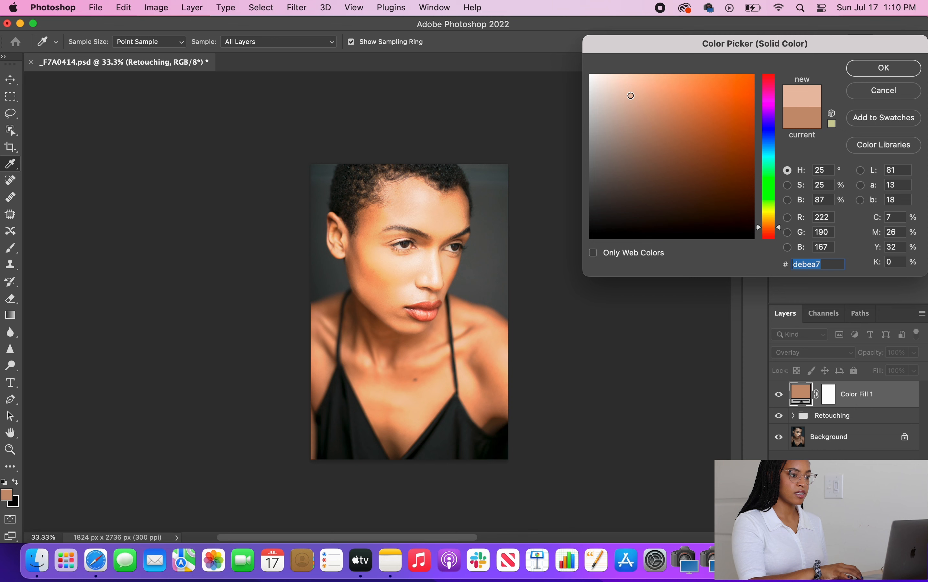
left_click(857, 73)
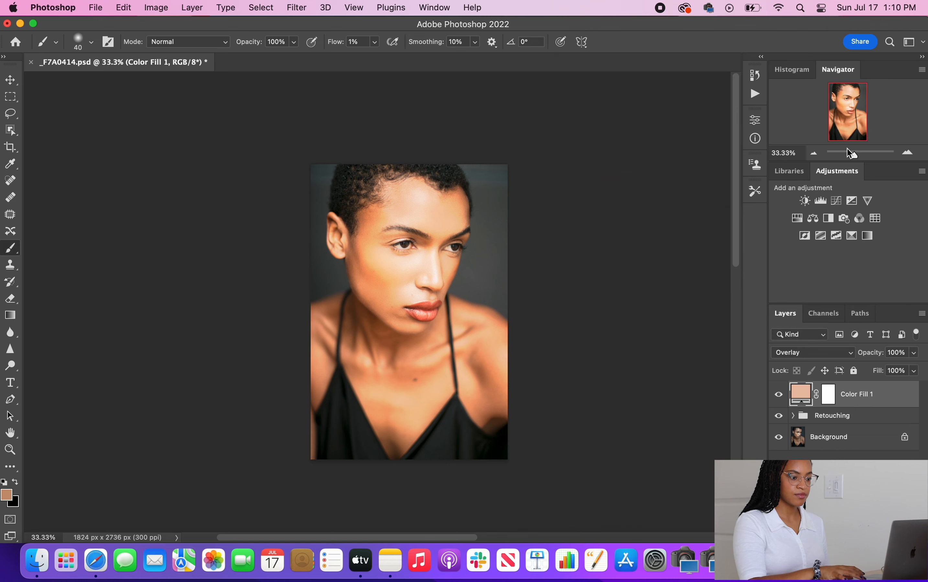
Step: Lower the peach fill layer's opacity to 32% and compare the portrait with the layer hidden and shown
left_click_drag(871, 356, 821, 358)
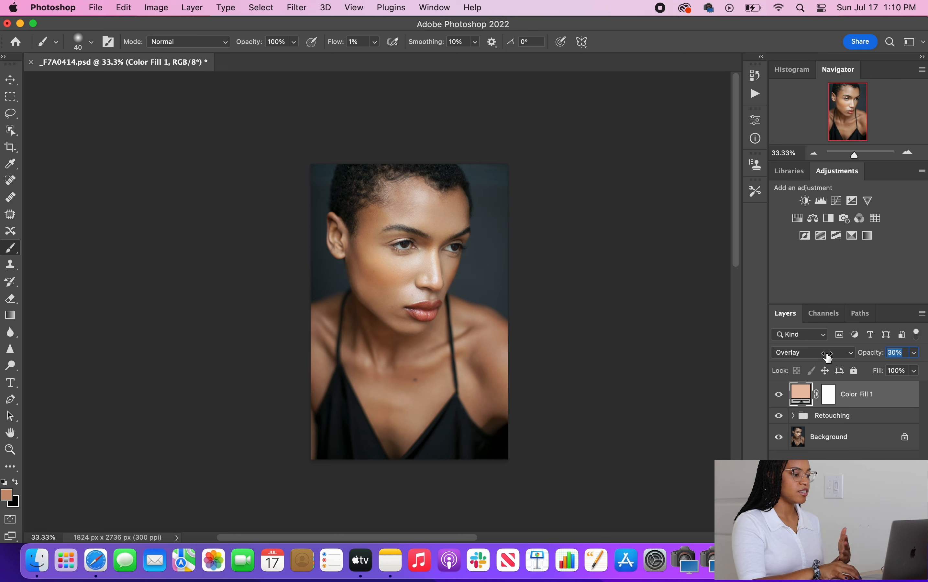
left_click(778, 396)
left_click(778, 396)
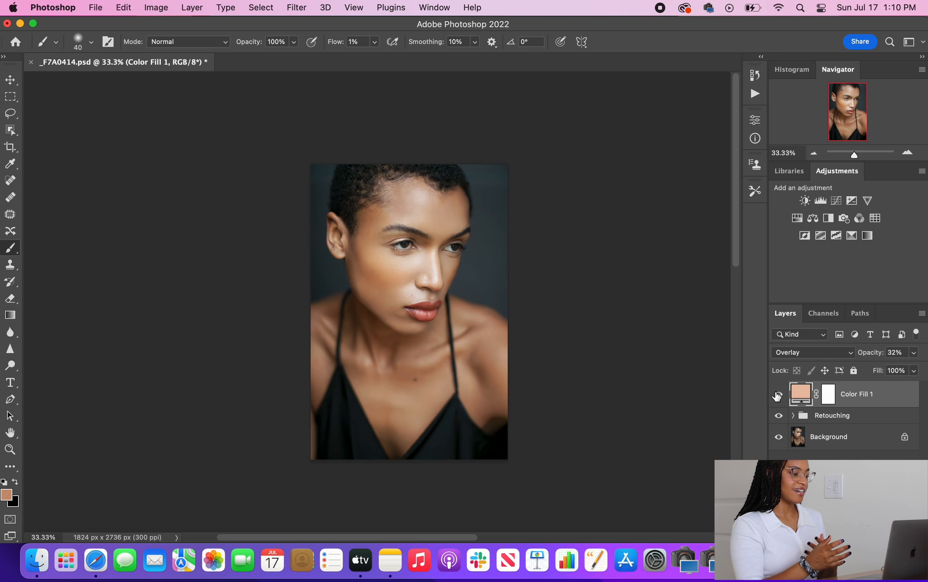
Step: Duplicate the peach fill layer and change the copy's color to a medium blue
key("super+j")
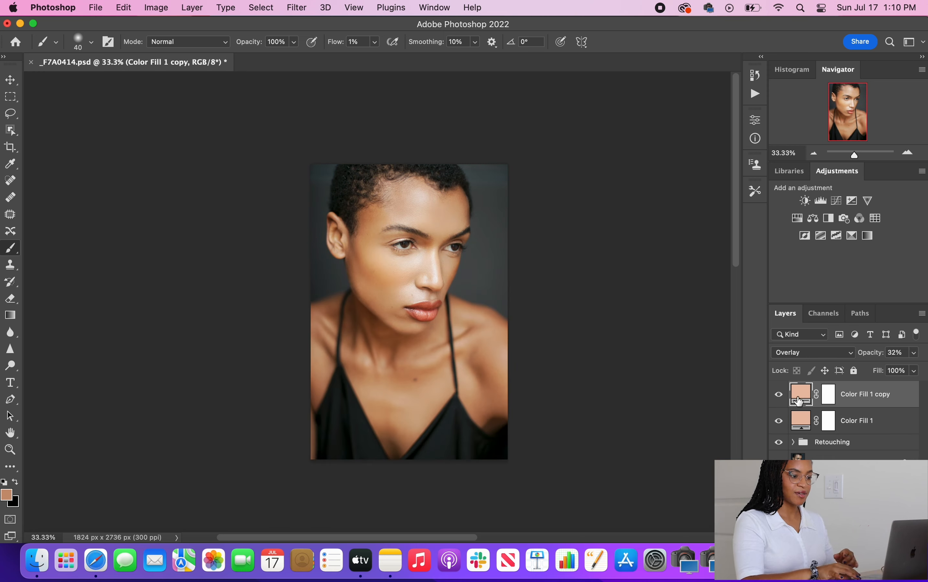
double_click(800, 401)
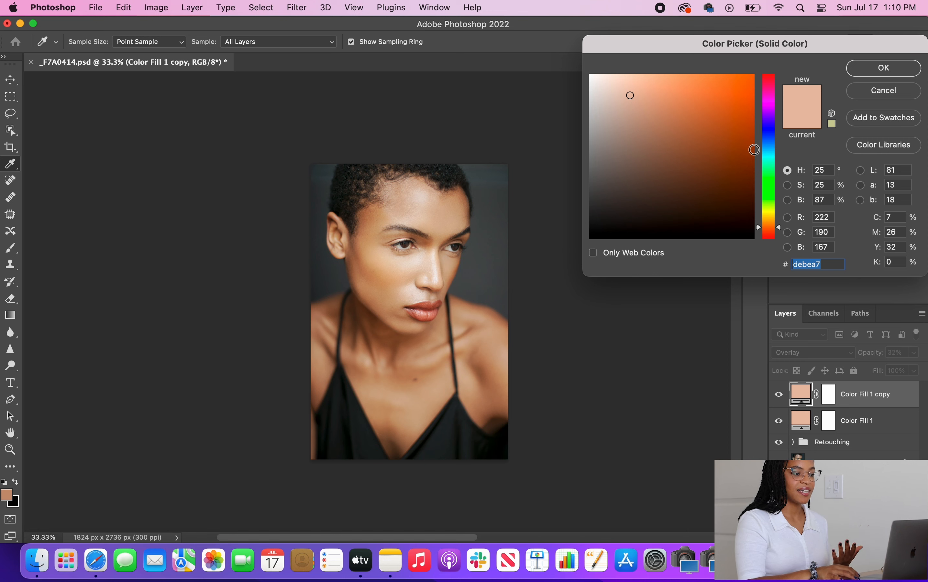
left_click(761, 158)
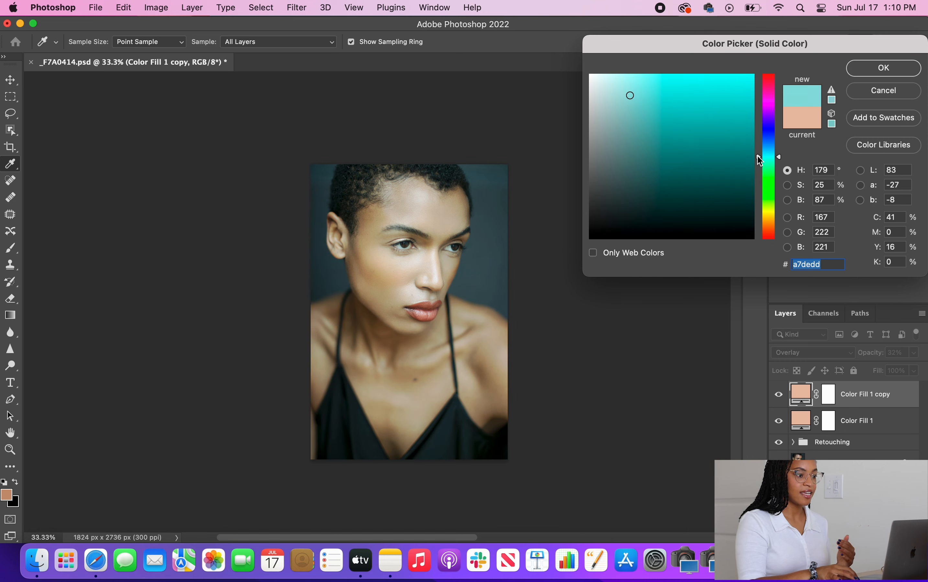
left_click_drag(760, 157, 754, 134)
left_click_drag(634, 95, 645, 94)
left_click(881, 66)
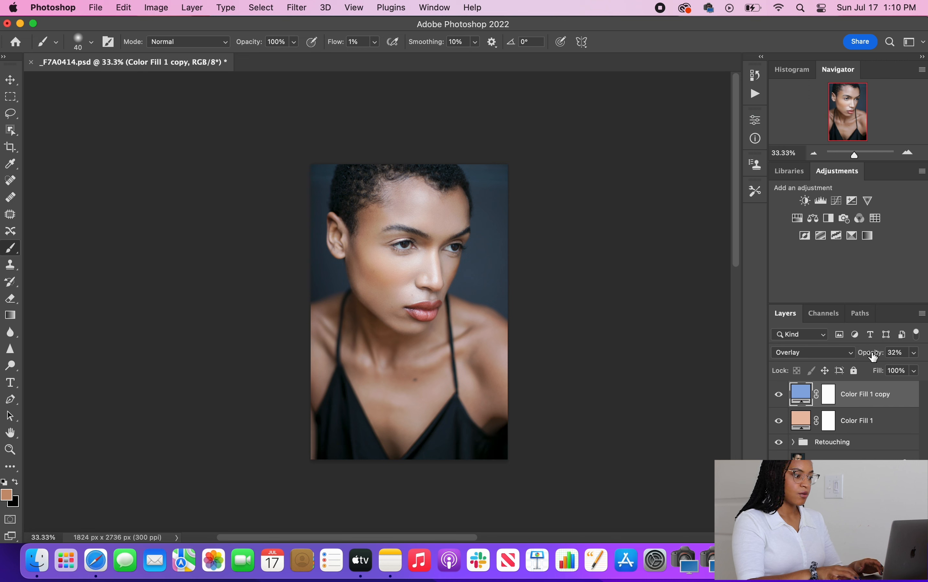
Step: Group the blue and peach fill layers and reduce the group's opacity to 67%
left_click(867, 418, "shift")
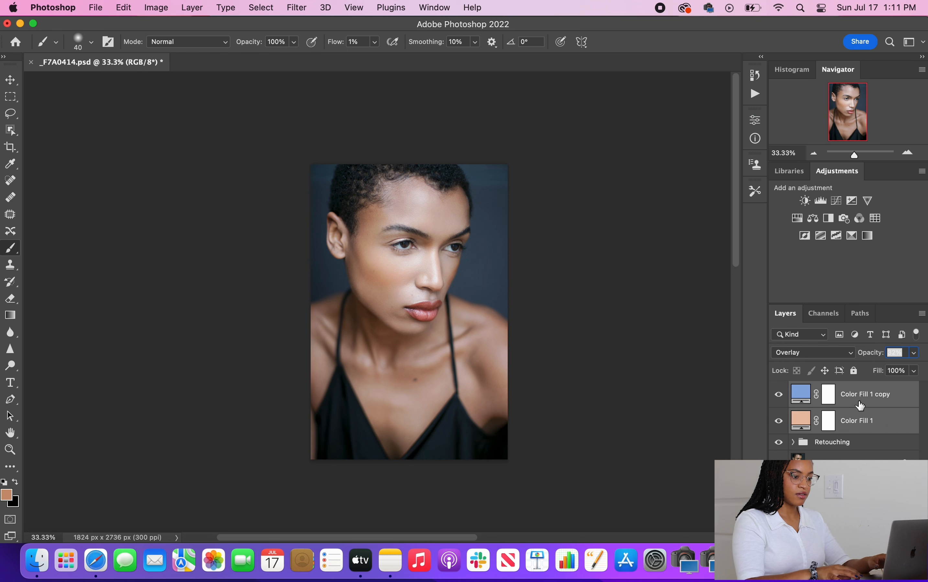
key("super+g")
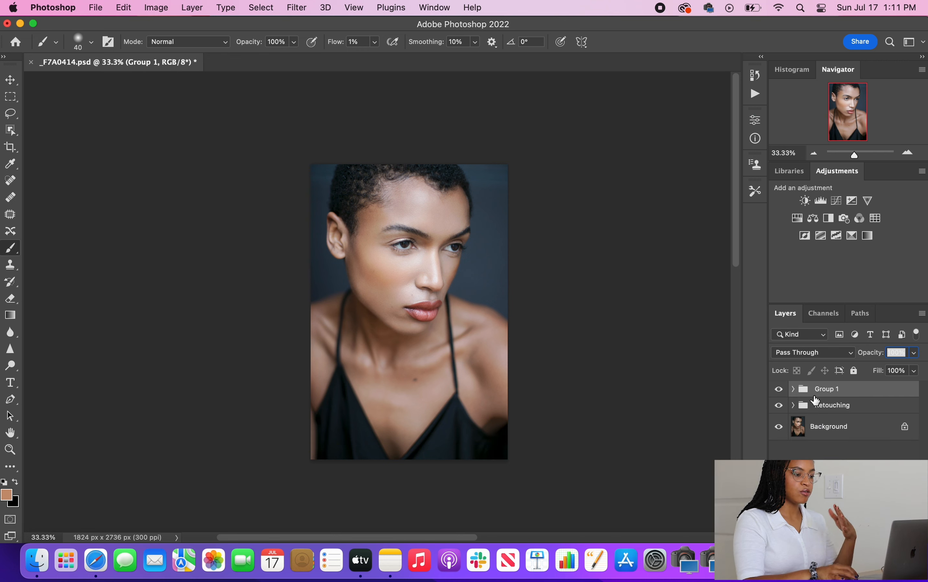
left_click_drag(871, 357, 849, 359)
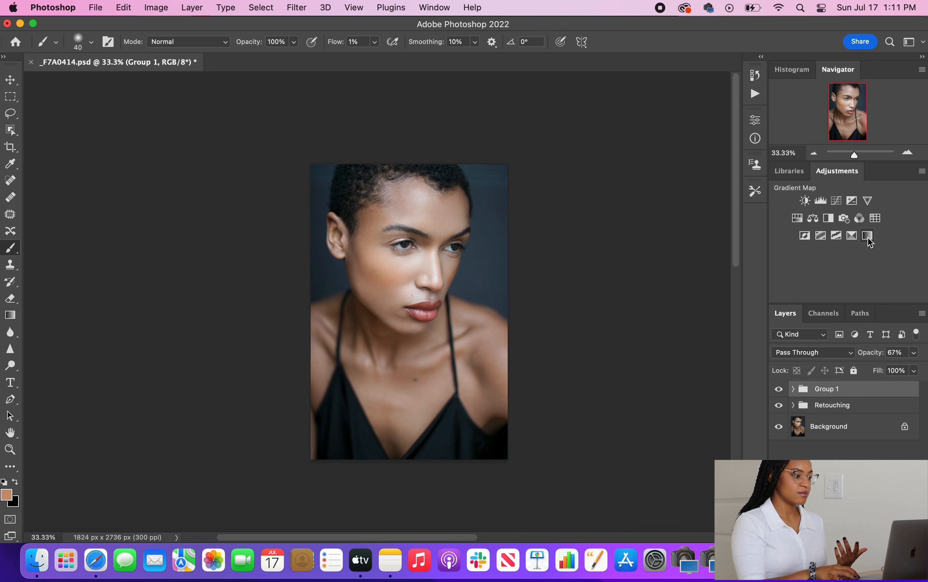
Step: Add another solid color fill layer above the group, in Normal mode with the orange color #bc723d
left_click(188, 8)
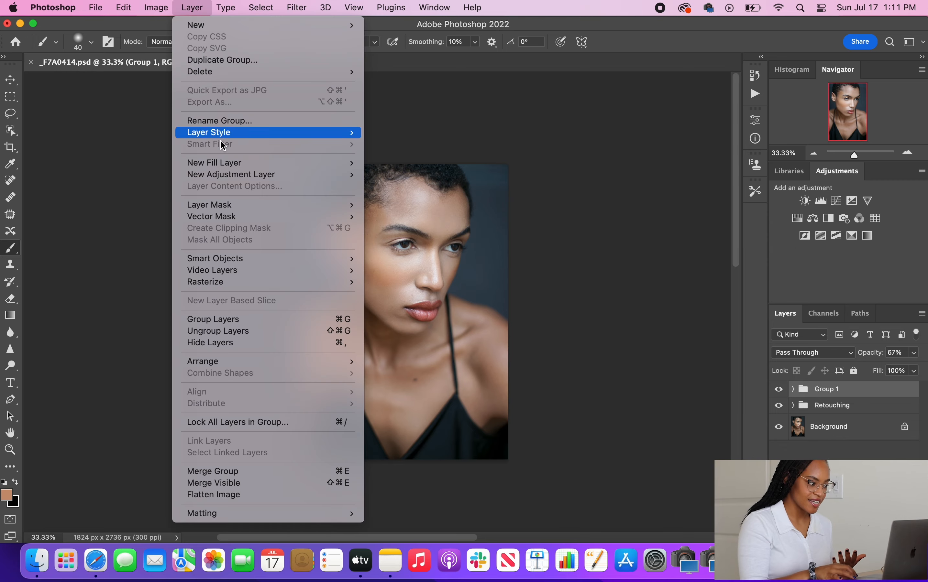
mouse_move(270, 162)
left_click(401, 162)
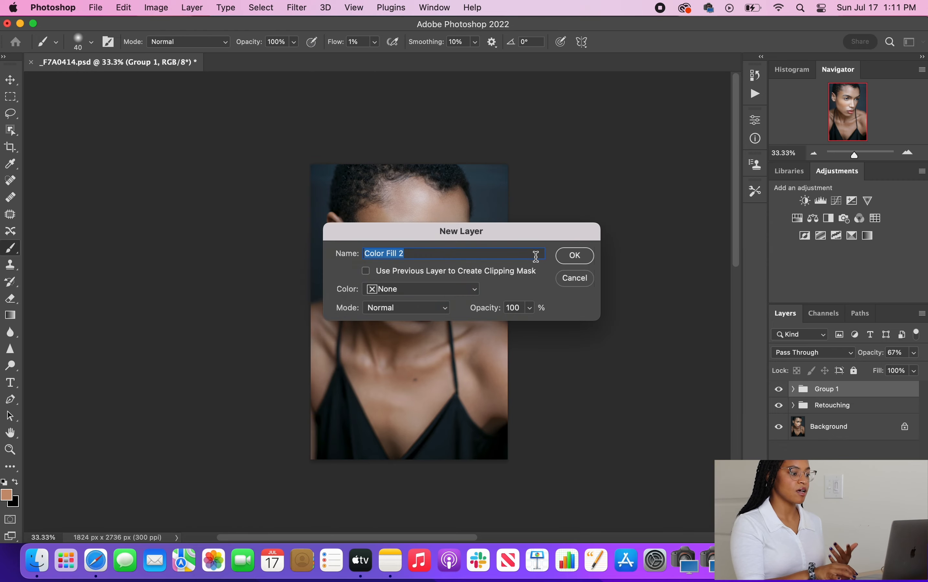
left_click(574, 256)
left_click_drag(697, 109, 702, 117)
left_click(899, 63)
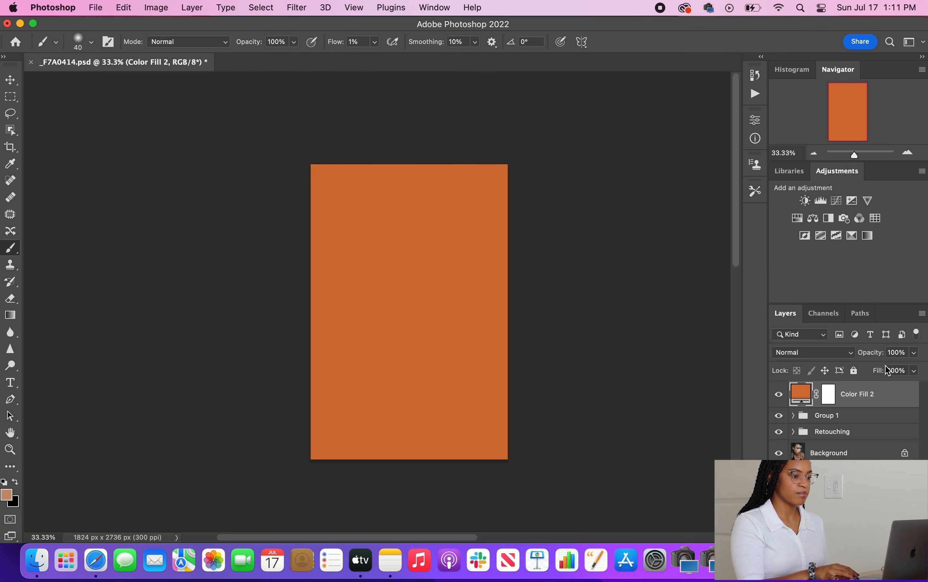
Step: Set the orange fill layer's blend mode to Overlay and its opacity to 38%
mouse_move(873, 354)
left_mouse_down()
mouse_move(852, 357)
mouse_move(860, 357)
left_mouse_up()
left_click(812, 353)
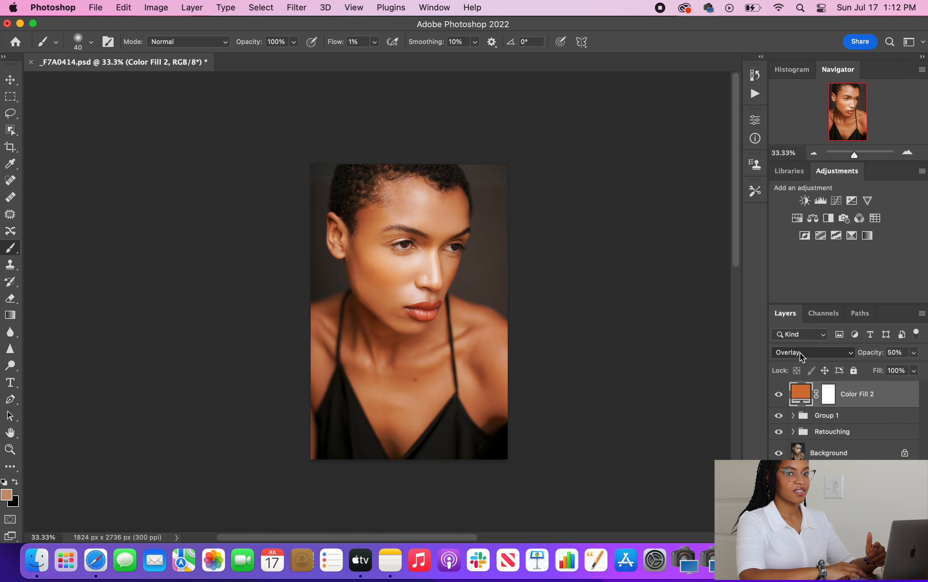
left_click(803, 357)
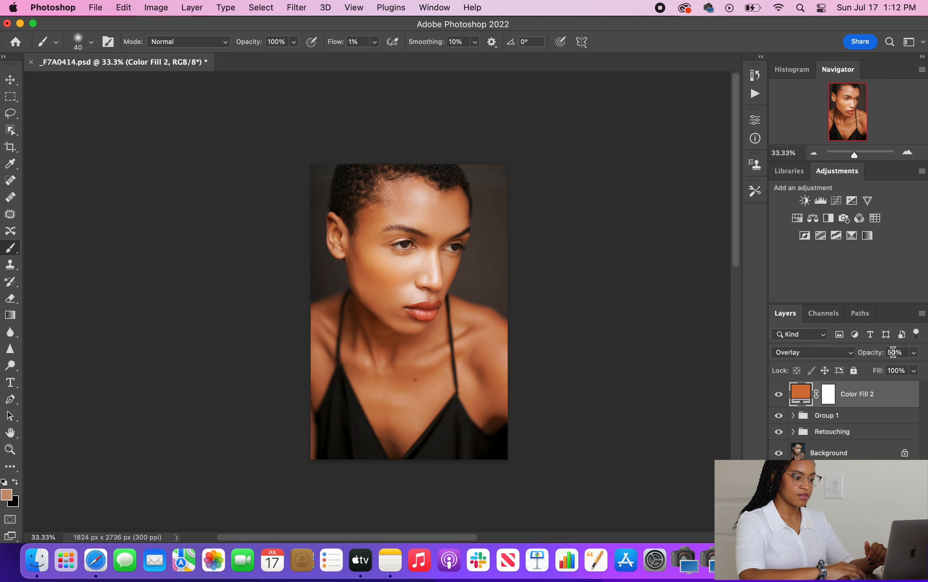
left_click_drag(873, 358, 867, 358)
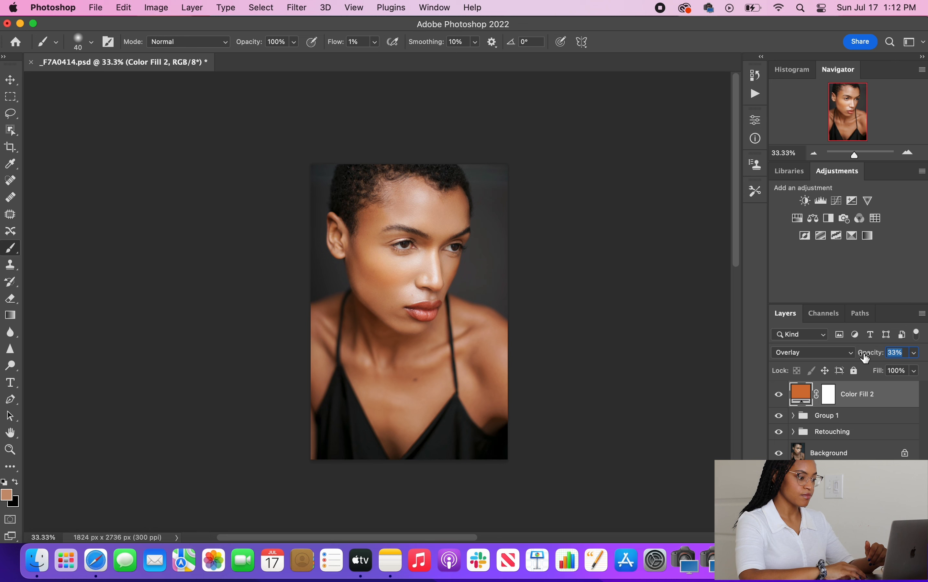
Step: Change the orange fill layer's color to a darker, more saturated burnt orange
double_click(802, 393)
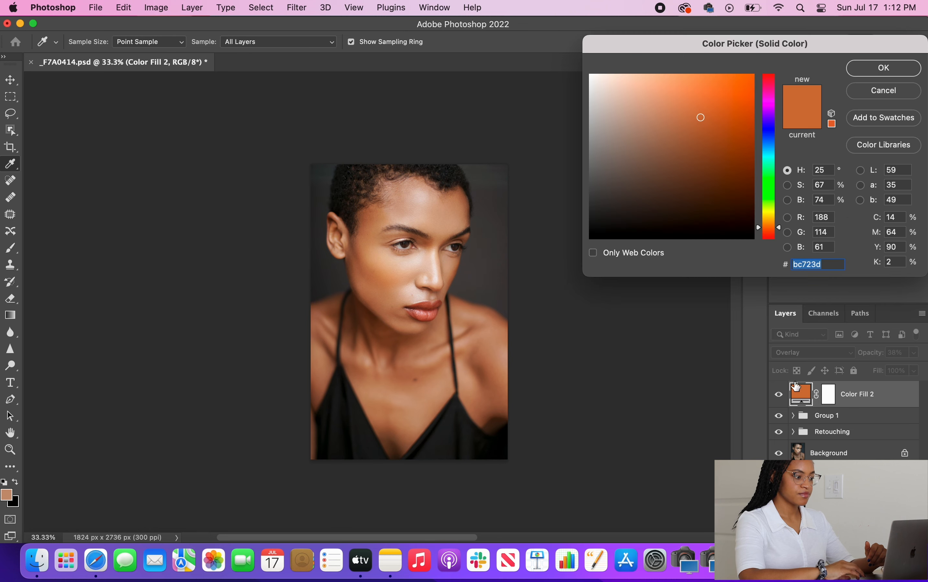
mouse_move(714, 151)
left_mouse_down()
mouse_move(735, 156)
mouse_move(733, 107)
mouse_move(732, 162)
mouse_move(727, 142)
left_mouse_up()
left_click(759, 223)
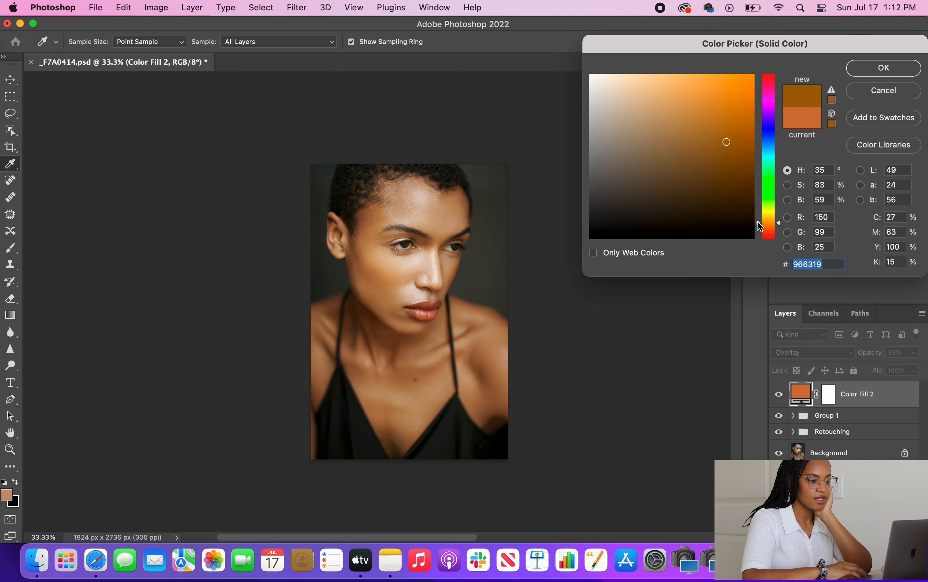
left_click_drag(759, 223, 761, 231)
key("Return")
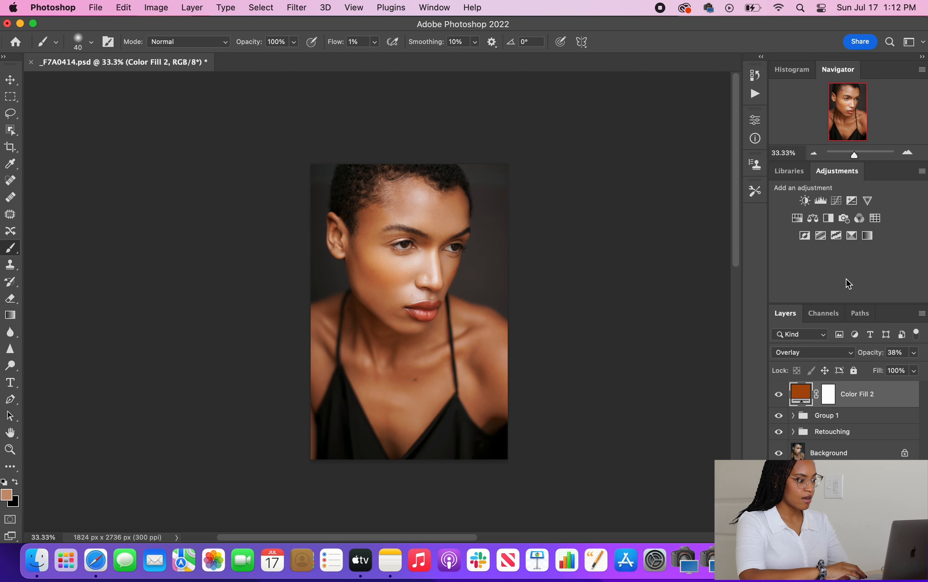
Step: Add a Gradient Map adjustment layer above the burnt orange fill and reverse its gradient
left_click(869, 236)
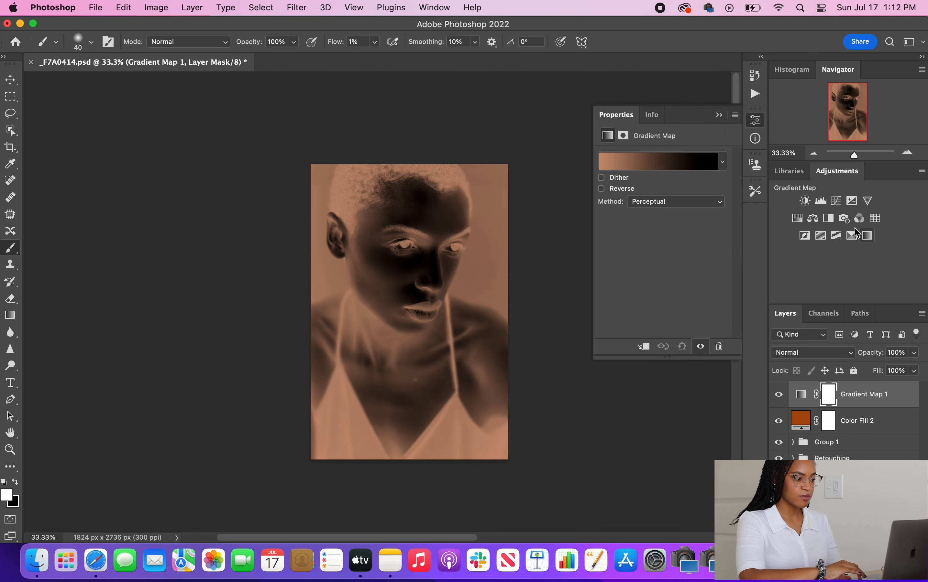
left_click(648, 169)
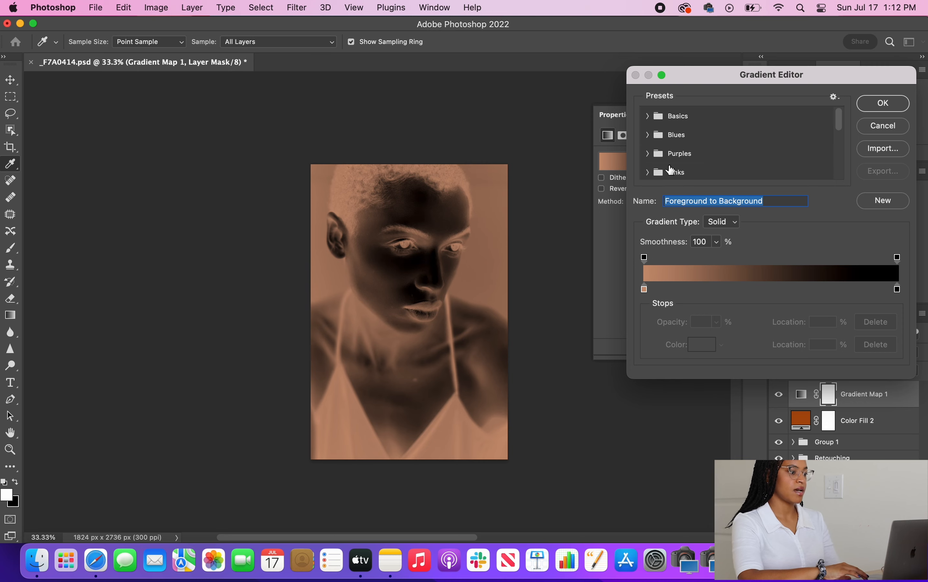
left_click(884, 127)
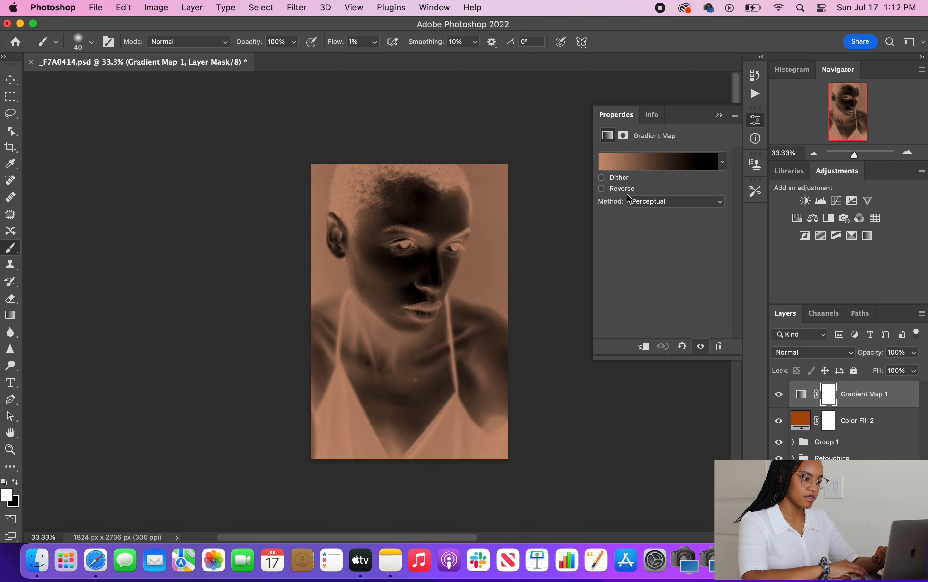
left_click(602, 189)
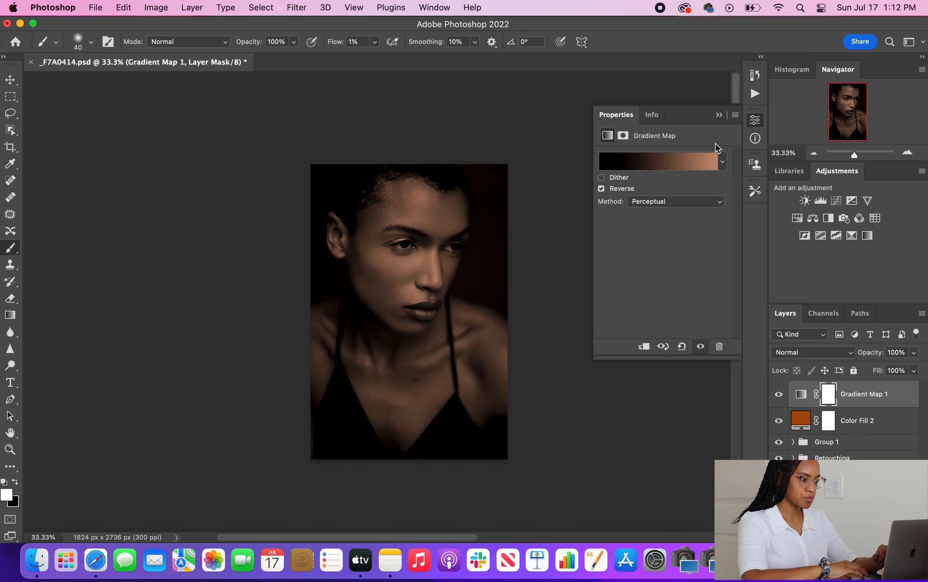
left_click(720, 120)
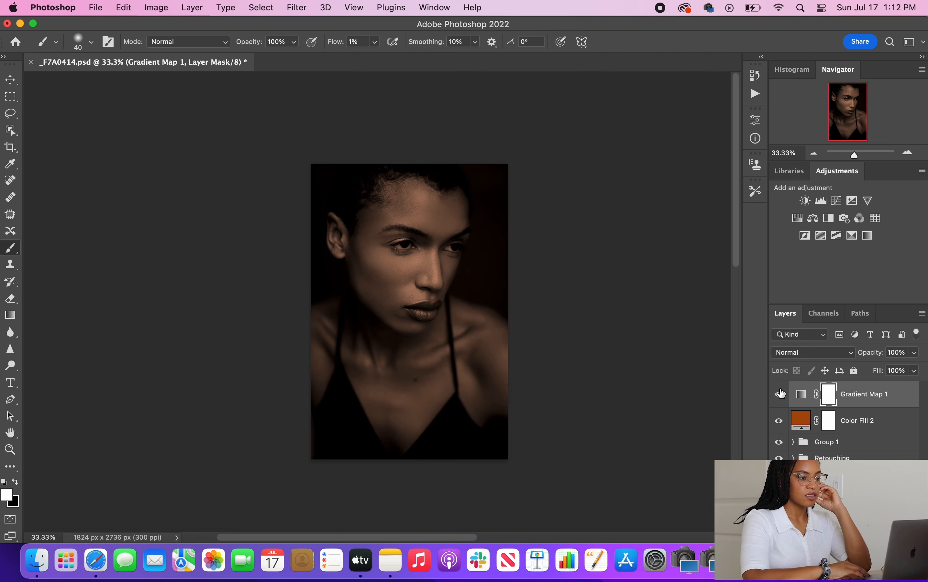
Step: Set the Gradient Map layer's blend mode to Soft Light and its opacity to 25%
double_click(804, 397)
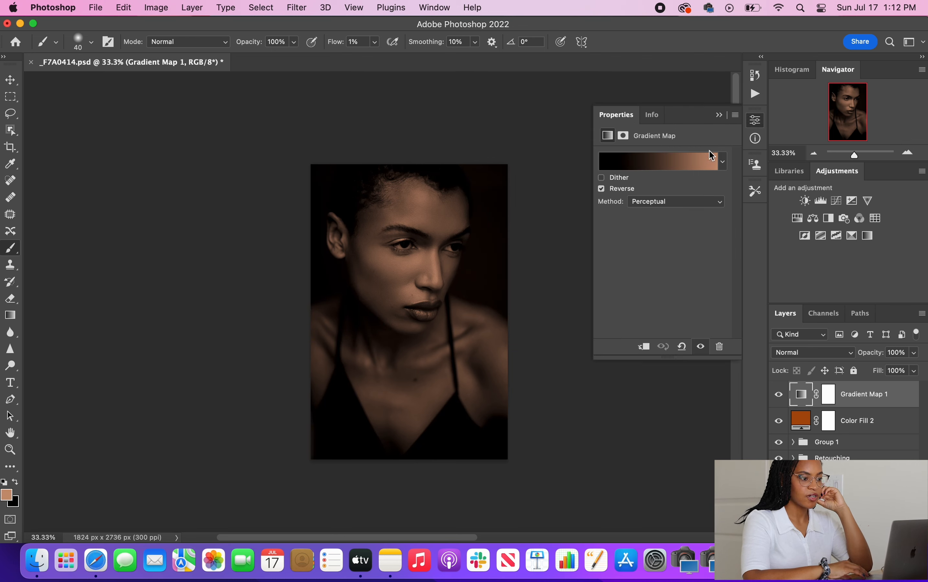
left_click(720, 116)
left_click_drag(871, 353, 804, 361)
left_click(806, 360)
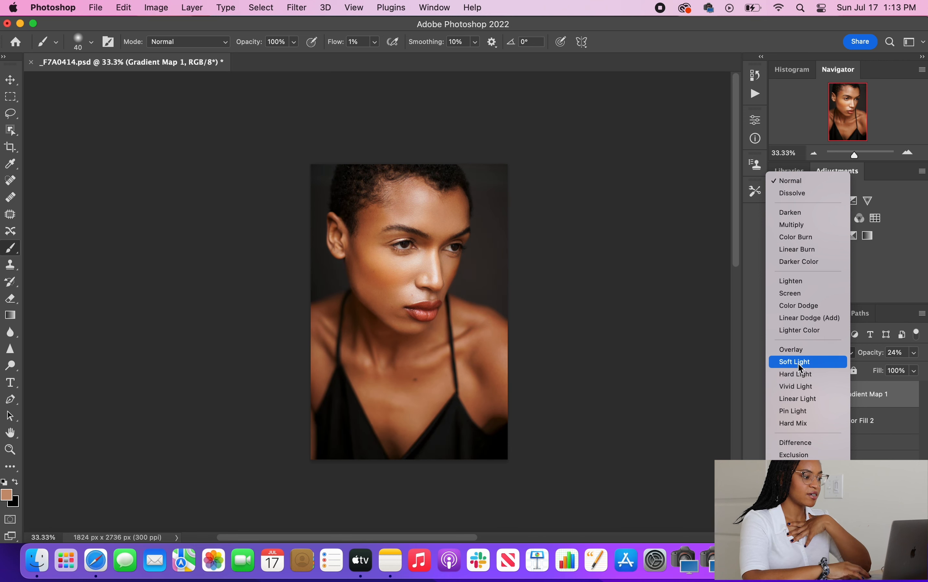
left_click(802, 364)
left_click_drag(865, 353, 855, 358)
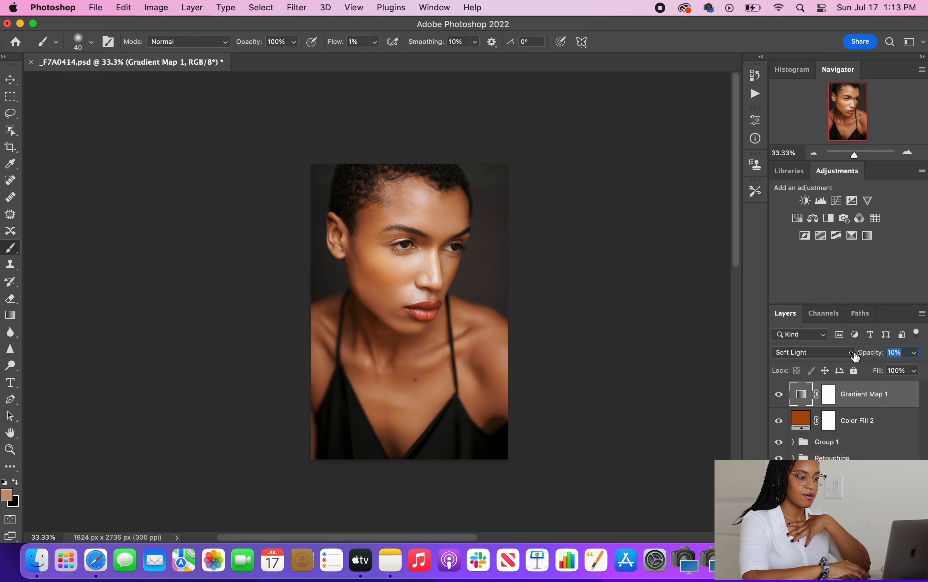
left_click(780, 394)
left_click(781, 395)
left_click_drag(867, 354, 886, 359)
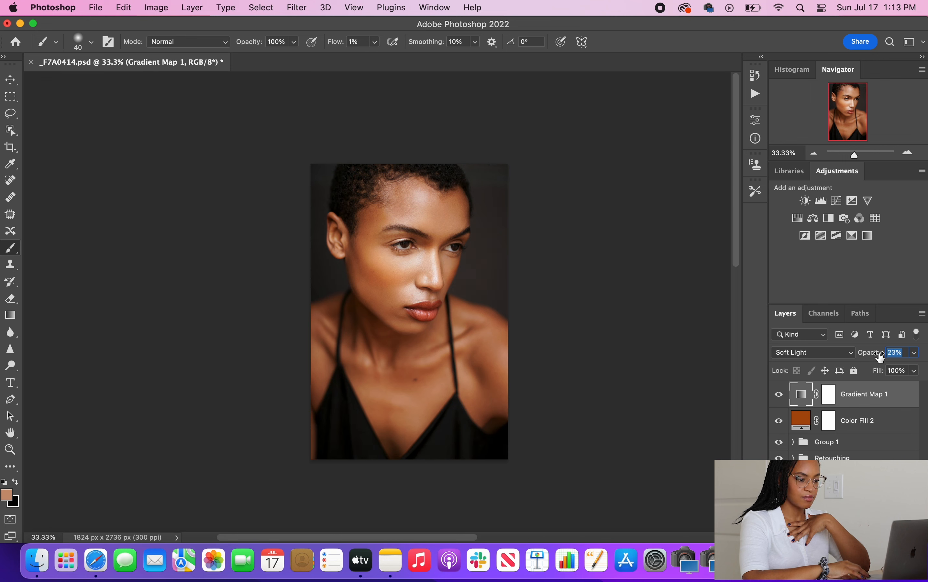
Step: Change the gradient map's black color stop to dark blue #131a77
double_click(801, 401)
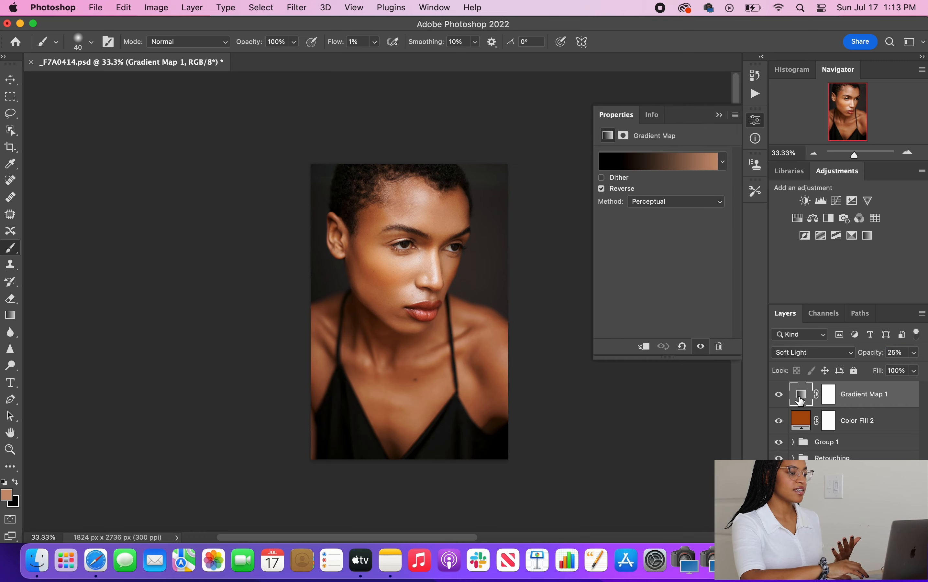
left_click(688, 173)
left_click(679, 161)
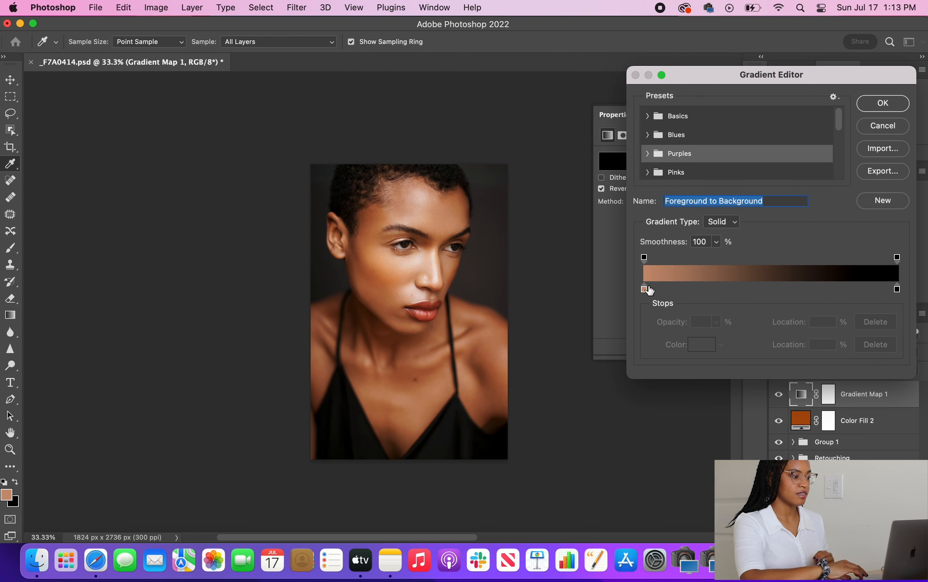
double_click(897, 289)
mouse_move(742, 149)
left_mouse_down()
mouse_move(713, 184)
mouse_move(722, 178)
mouse_move(735, 117)
left_mouse_up()
left_click(768, 133)
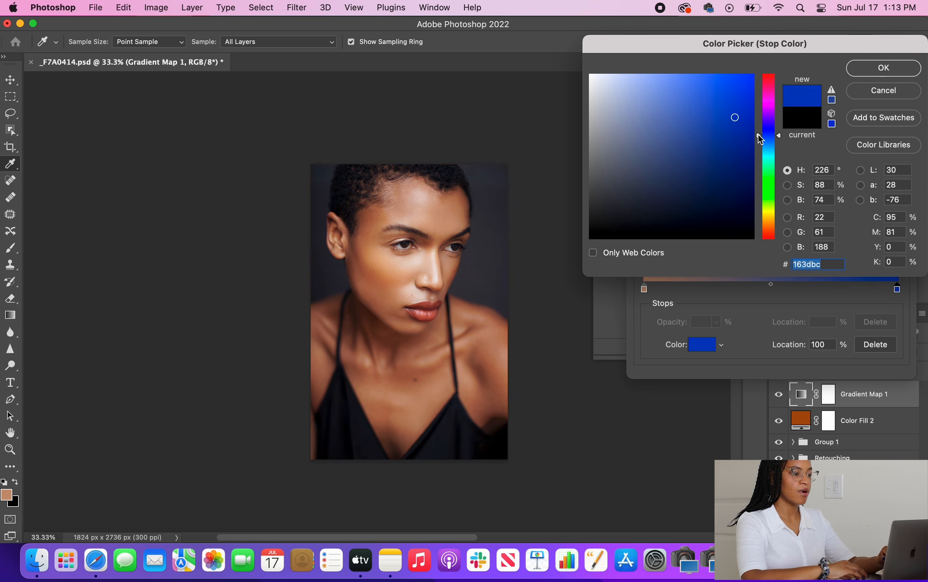
mouse_move(761, 140)
left_mouse_down()
mouse_move(736, 100)
mouse_move(727, 180)
mouse_move(729, 161)
left_mouse_up()
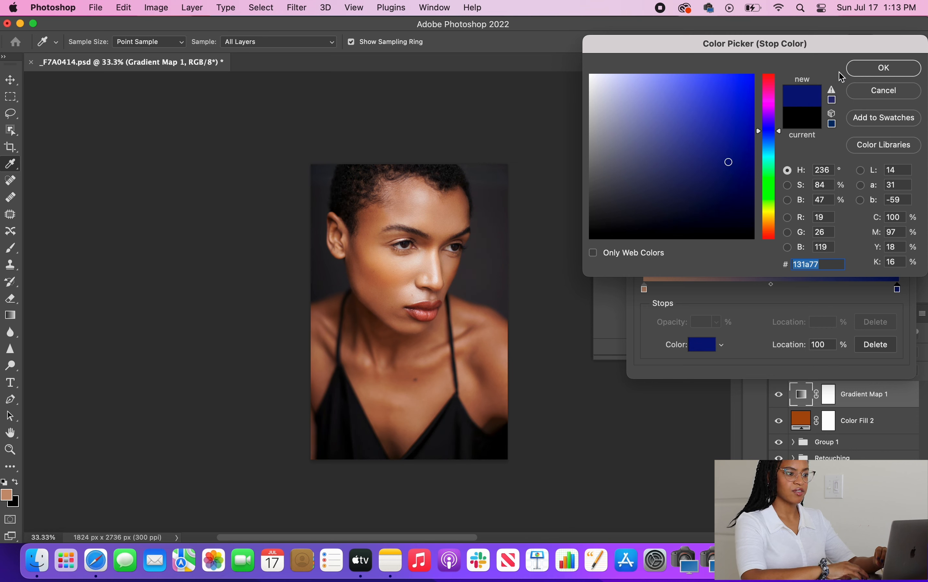
left_click(857, 74)
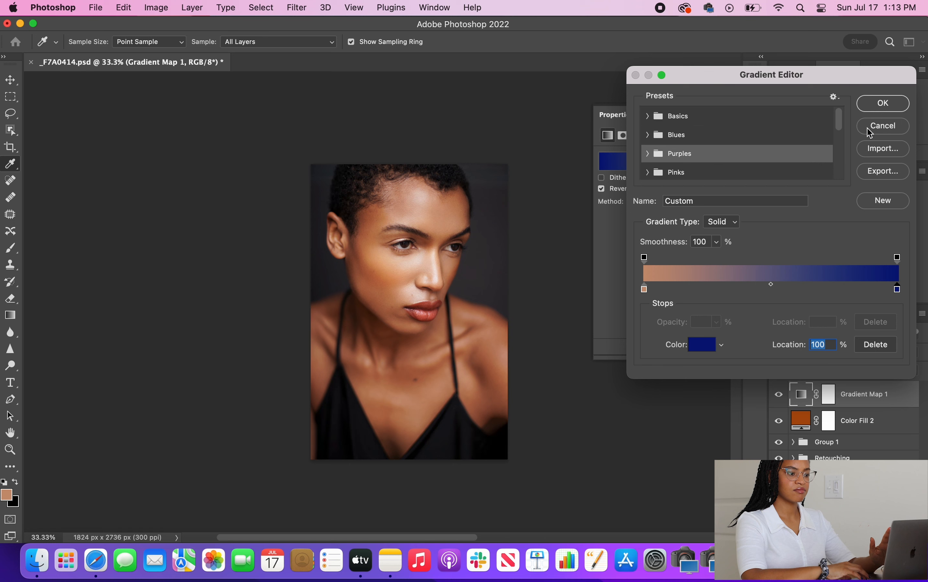
Step: Change the gradient map's peach color stop to green #62ca1d and preview the gradient without Reverse, keeping it reversed
double_click(645, 290)
mouse_move(681, 143)
left_mouse_down()
mouse_move(706, 154)
mouse_move(732, 125)
mouse_move(731, 108)
left_mouse_up()
left_click_drag(764, 161, 764, 205)
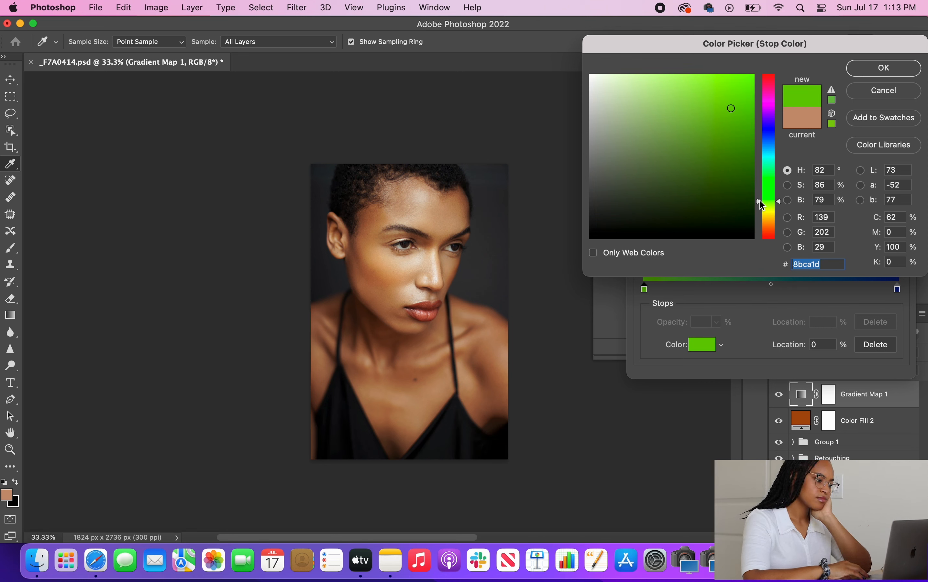
mouse_move(760, 201)
left_mouse_down()
mouse_move(760, 190)
mouse_move(760, 199)
left_mouse_up()
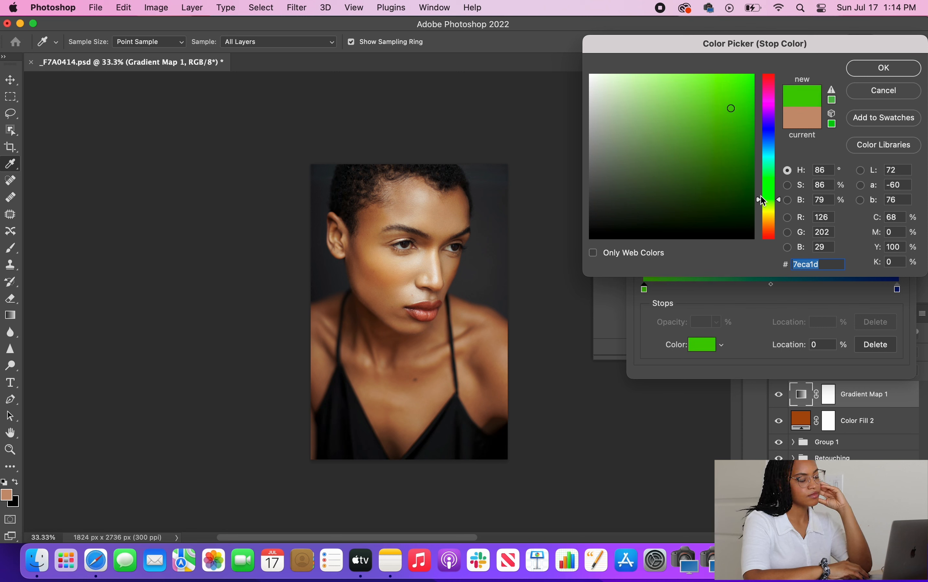
left_click_drag(762, 199, 763, 195)
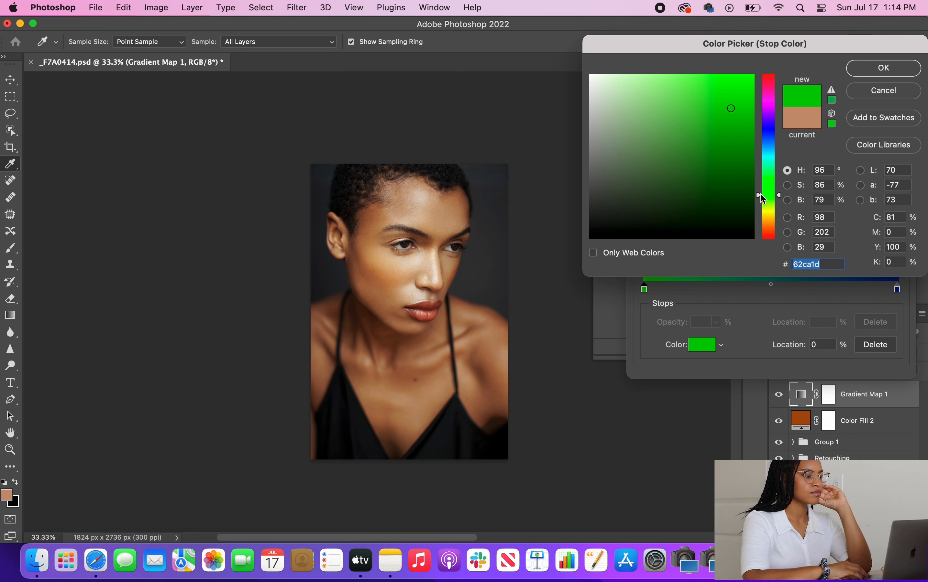
left_click(882, 70)
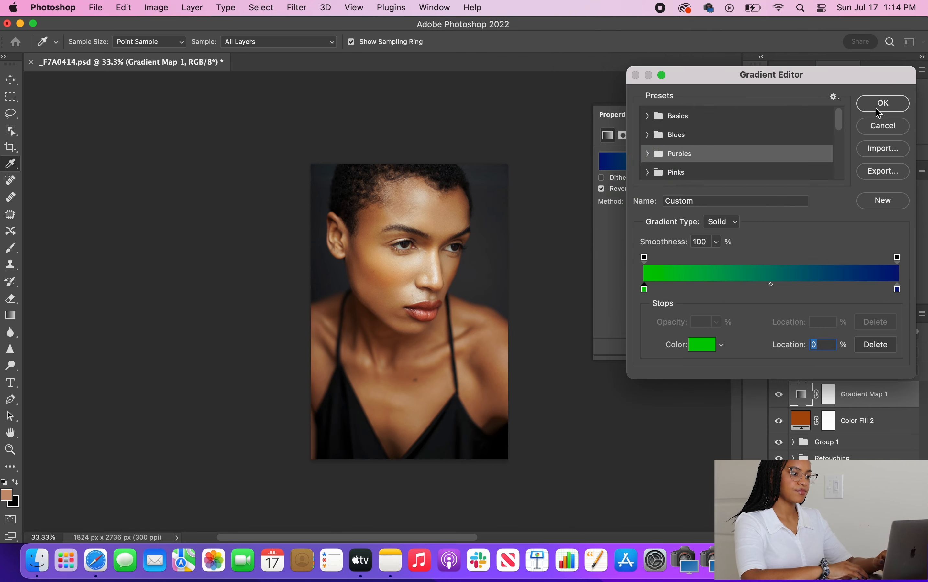
left_click(884, 104)
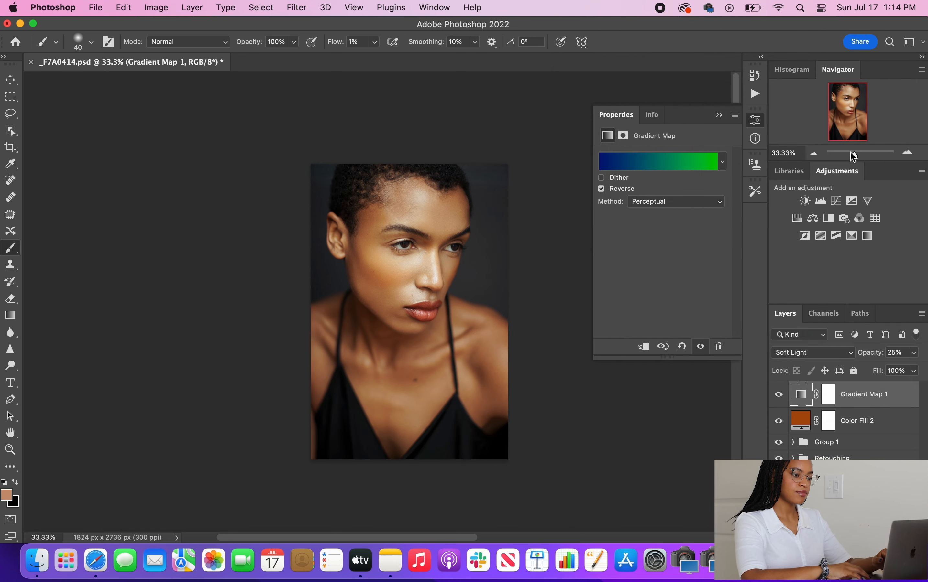
left_click(603, 190)
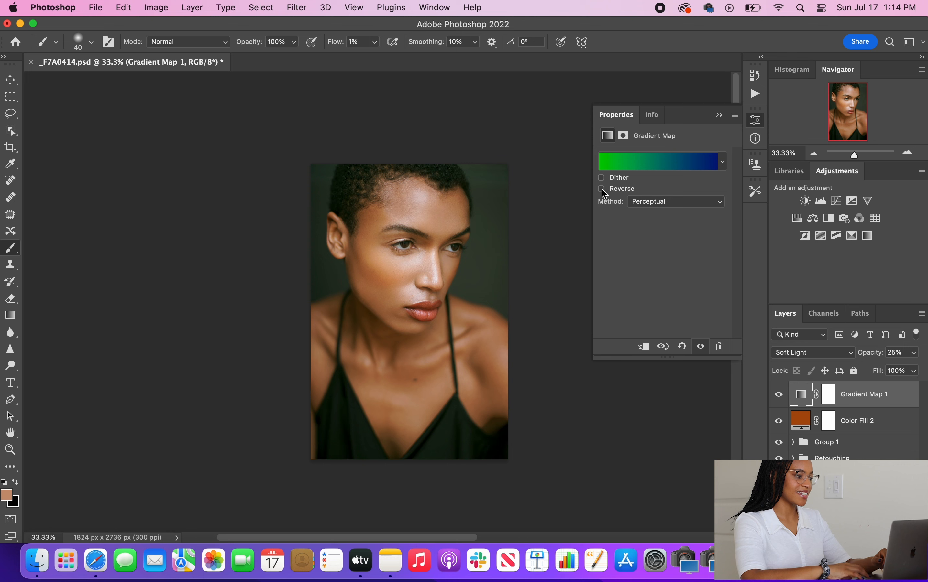
left_click(602, 190)
left_click(719, 115)
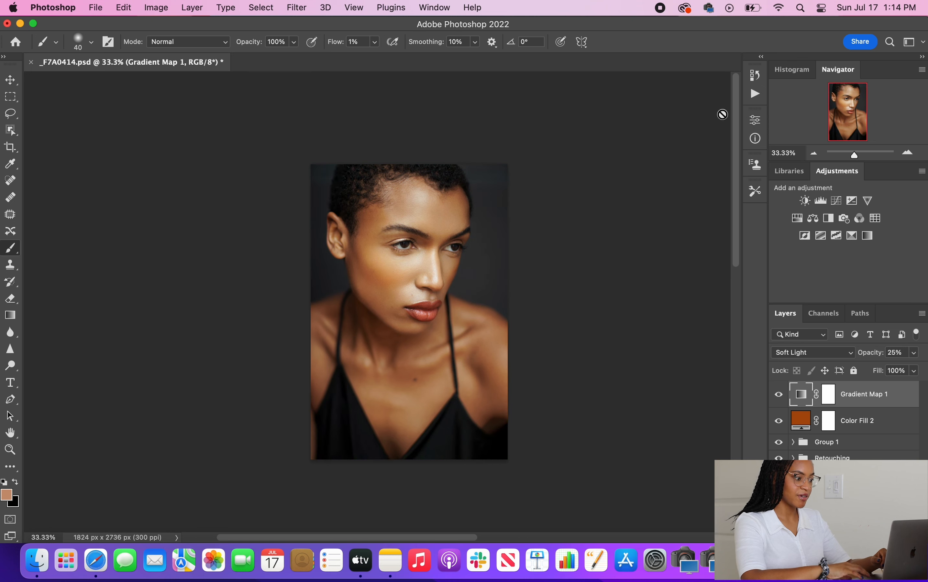
left_click(843, 428, "shift")
left_click_drag(847, 409, 843, 443)
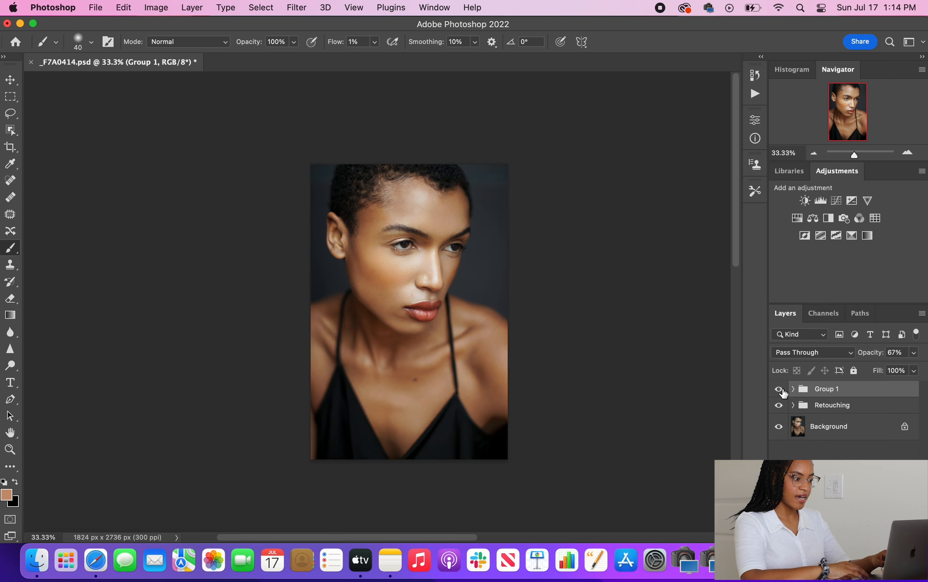
key("super+z")
Step: Group the Gradient Map and burnt orange fill layers into a new group and compare the portrait with and without it
left_click(865, 402)
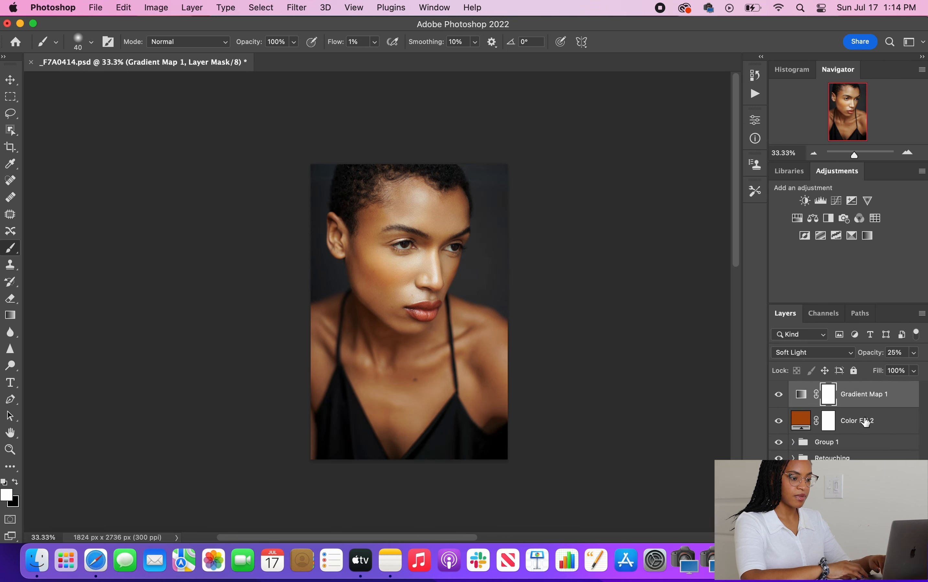
left_click(865, 423, "shift")
left_click_drag(865, 423, 859, 422)
key("super+g")
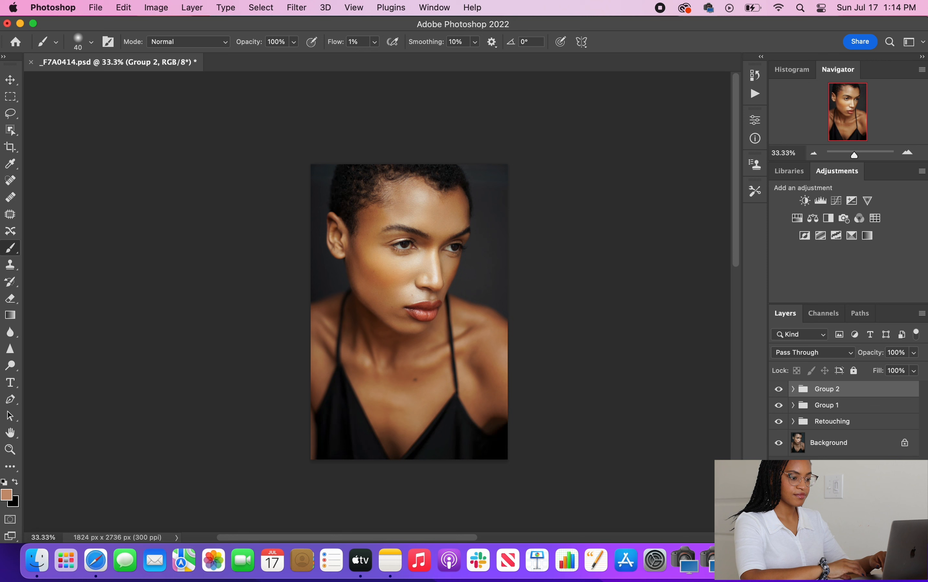
left_click(778, 389)
left_click(777, 390)
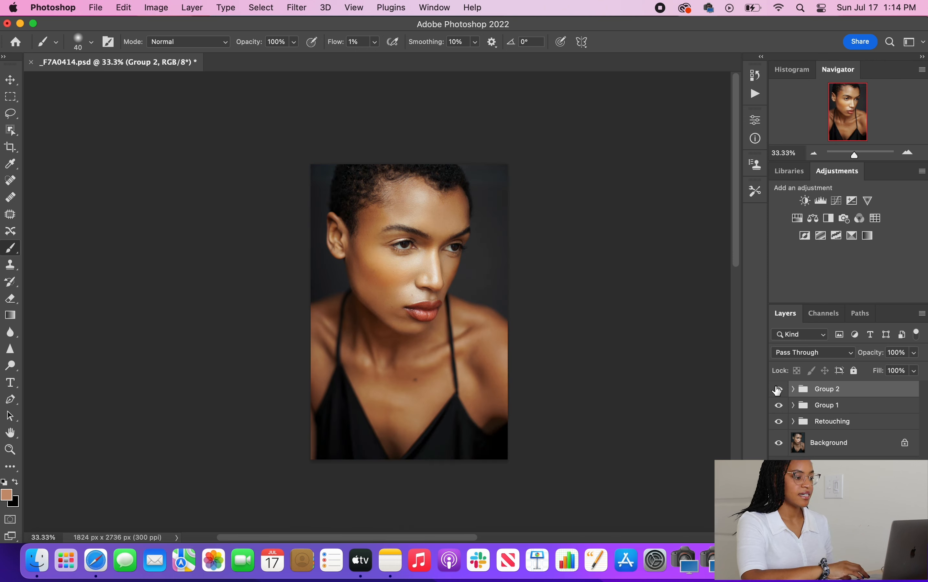
left_click(778, 390)
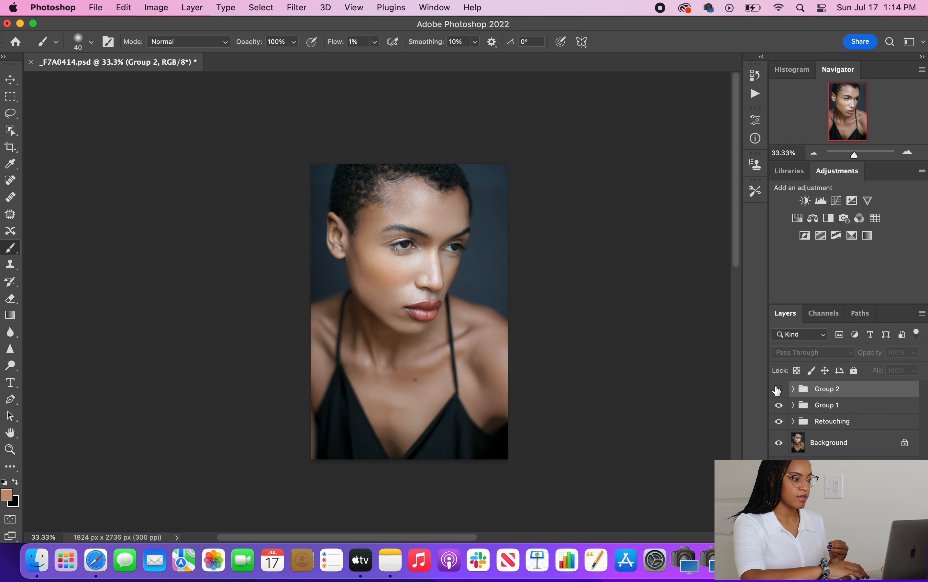
left_click(778, 390)
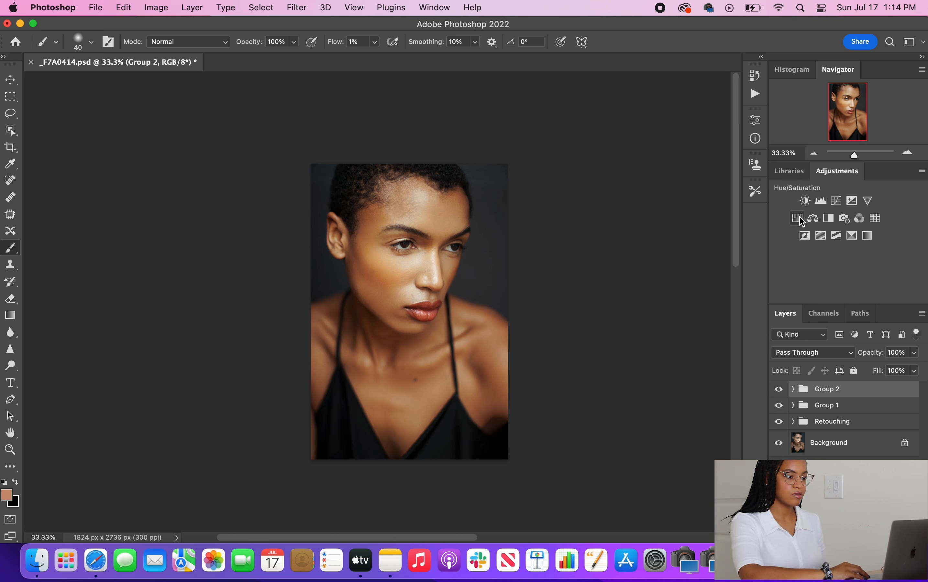
Step: Add a Color Balance adjustment above the groups with midtones at Cyan-Red -7, Magenta-Green -5 and Yellow-Blue +13
left_click(814, 219)
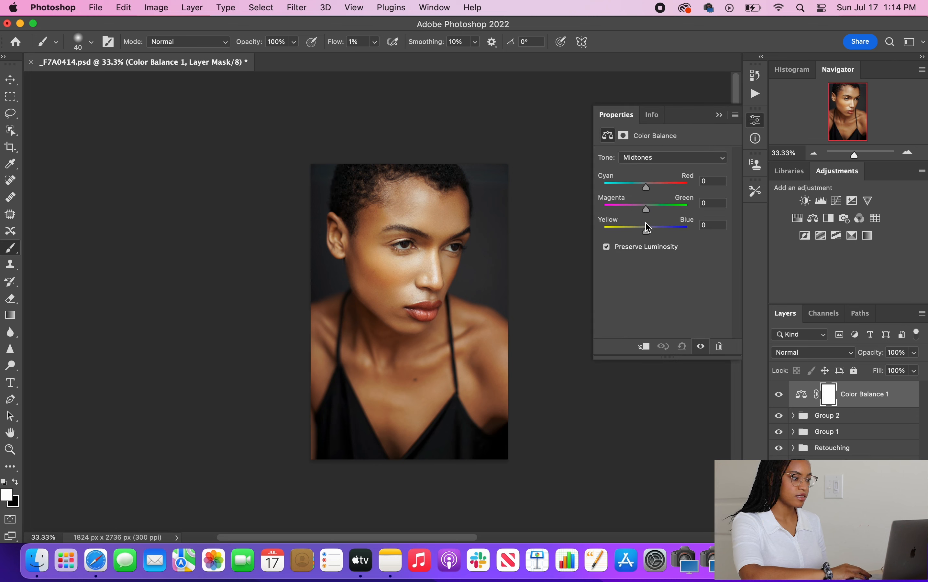
left_click_drag(647, 231, 655, 235)
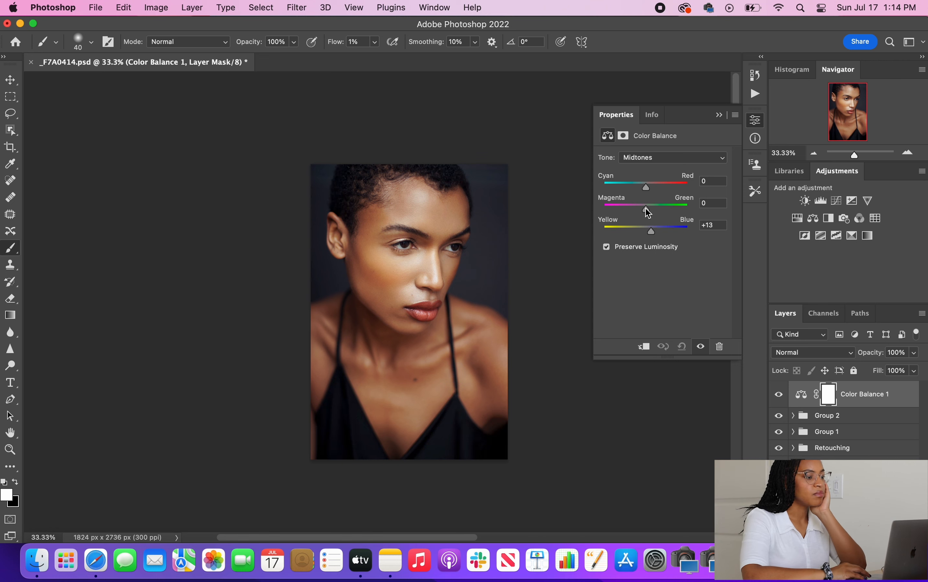
left_click_drag(647, 210, 647, 191)
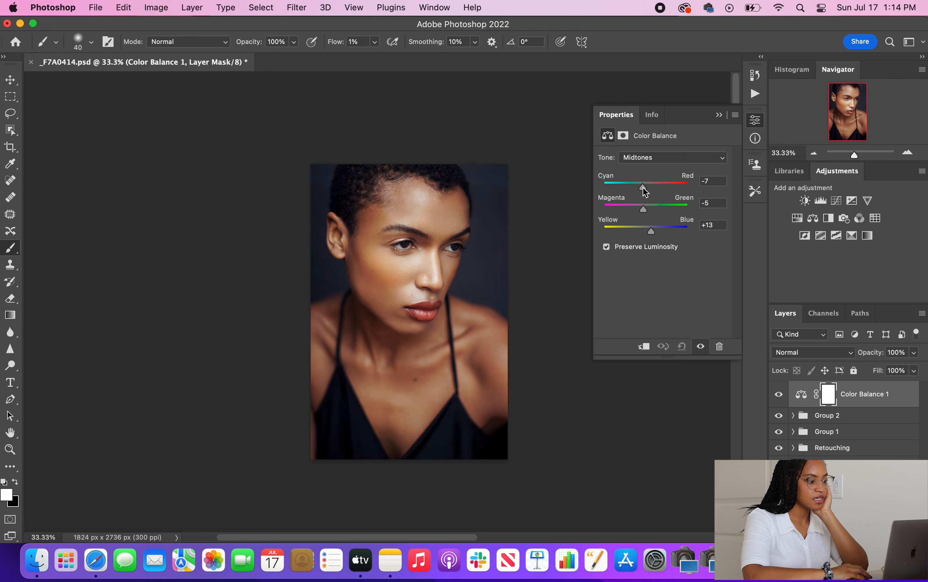
left_click(719, 116)
Step: Lower the Color Balance layer's opacity to 40% and compare the portrait with and without the adjustment
left_click(780, 395)
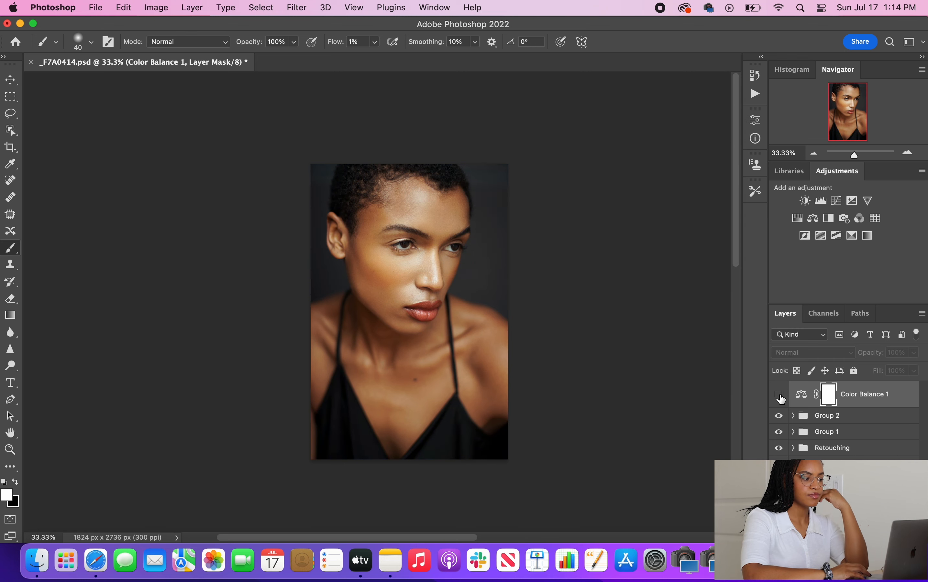
left_click(780, 397)
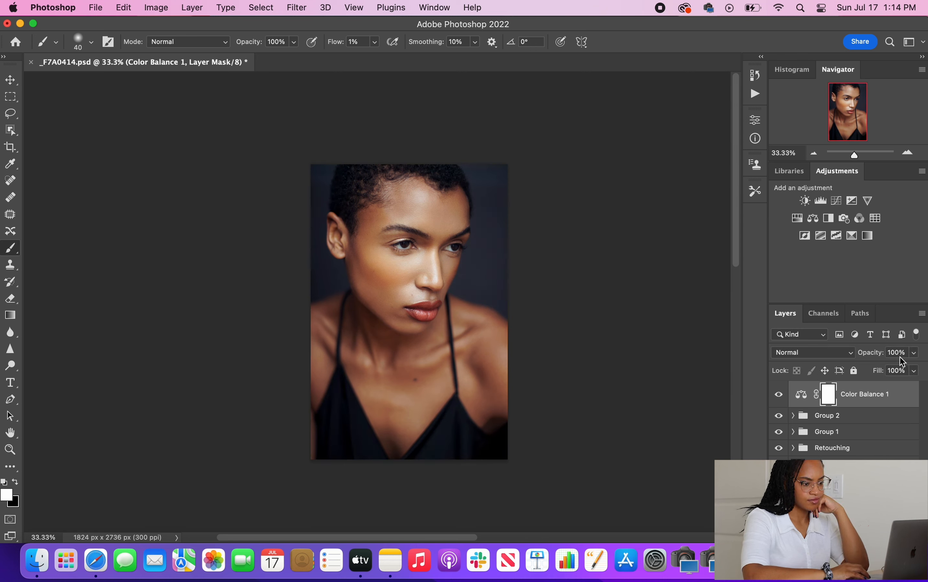
left_click_drag(878, 358, 836, 370)
left_click(786, 395)
left_click(786, 395)
left_click(786, 394)
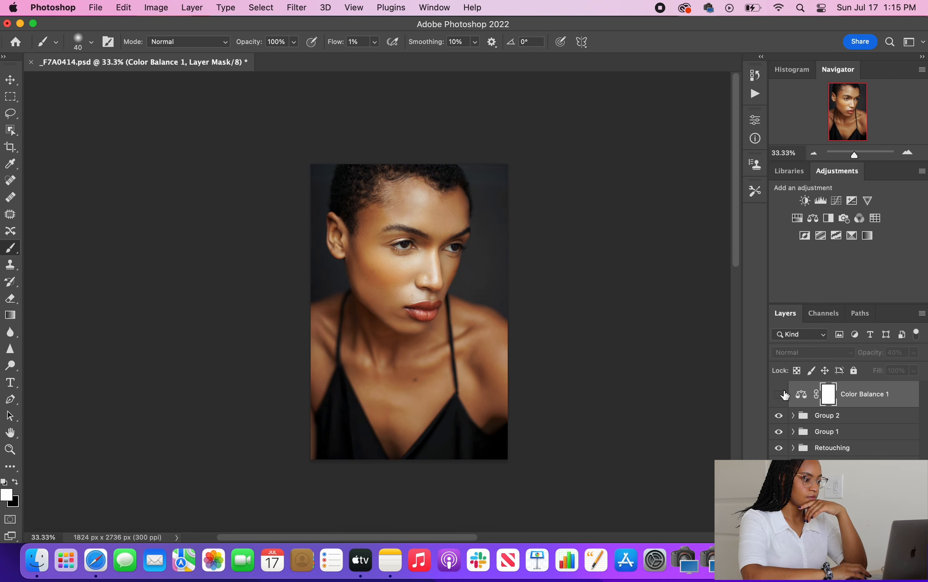
left_click(785, 395)
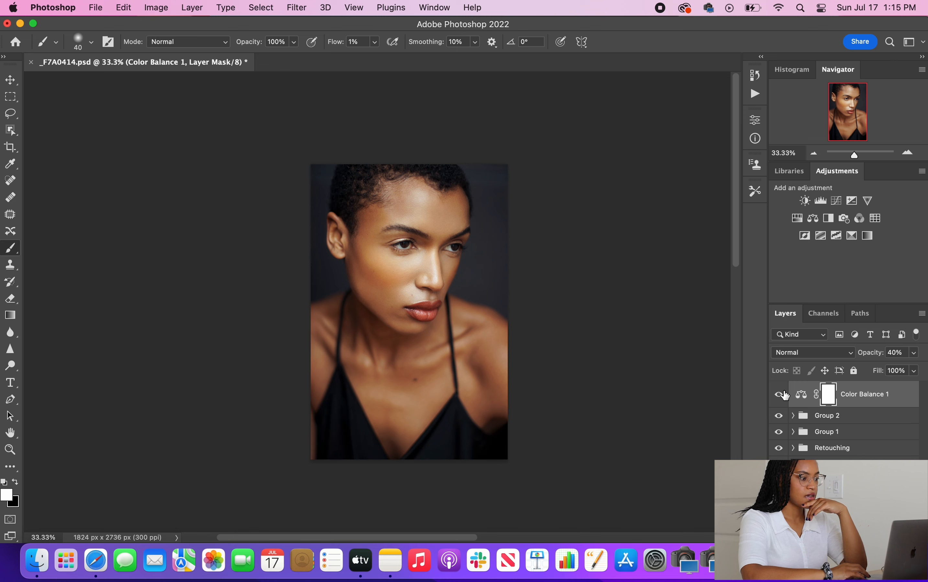
Step: Add a Selective Color adjustment layer above Color Balance and set the Cyan amount of the Yellows to -49%
left_click(853, 236)
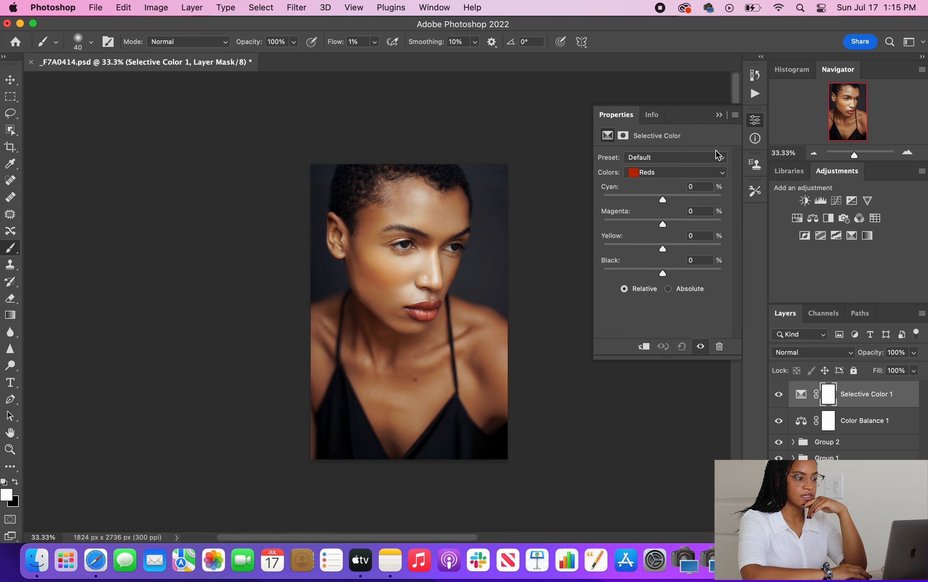
left_click(680, 173)
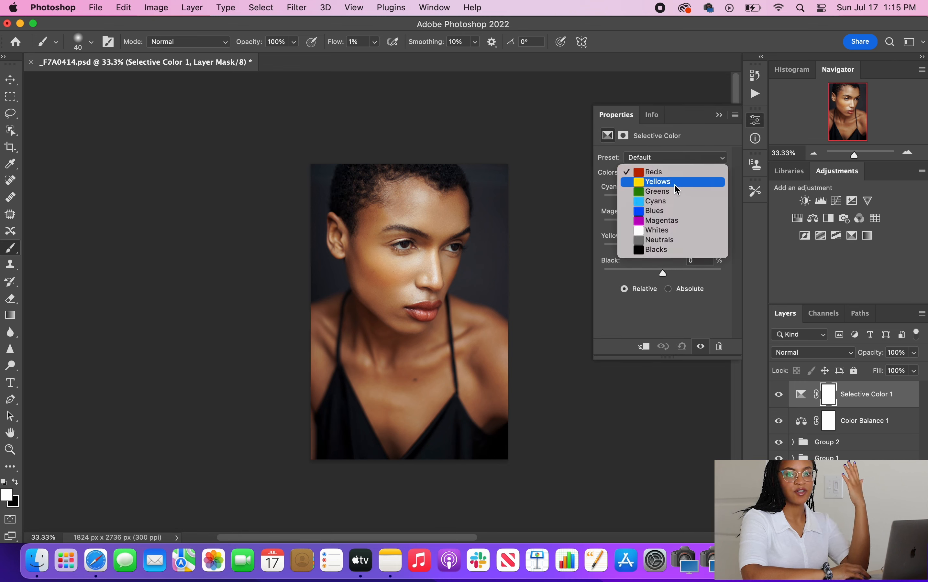
left_click(678, 189)
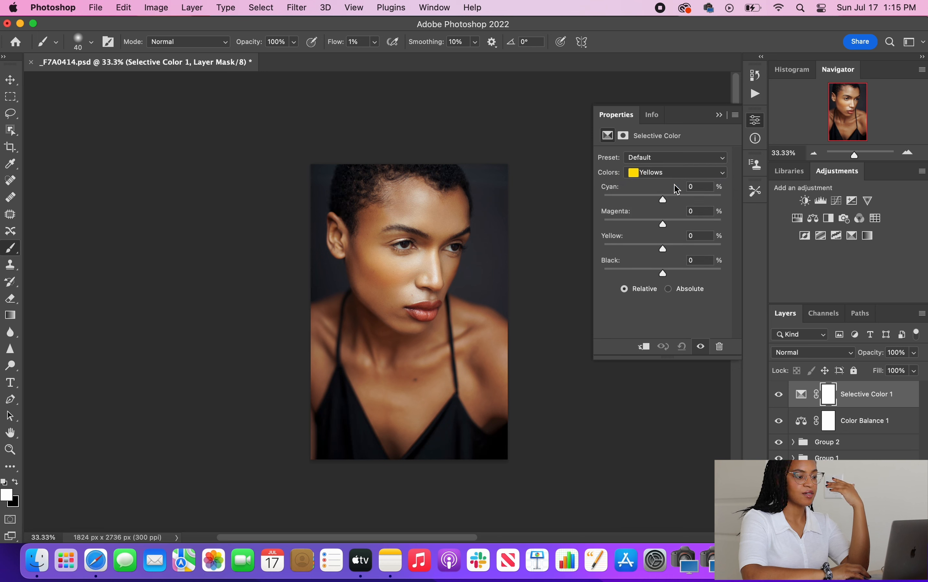
mouse_move(664, 201)
left_mouse_down()
mouse_move(715, 193)
mouse_move(555, 198)
mouse_move(746, 220)
mouse_move(643, 211)
mouse_move(659, 210)
left_mouse_up()
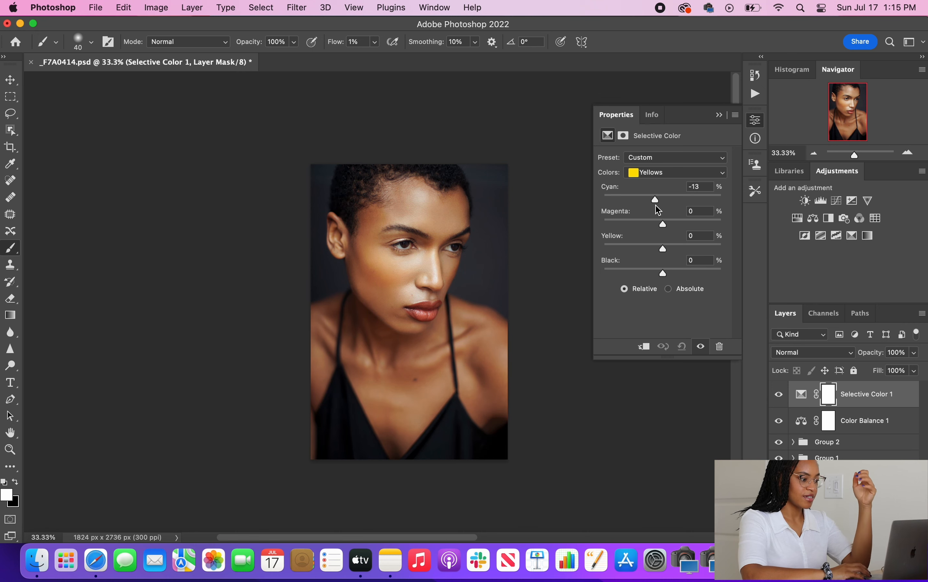
key("super+z")
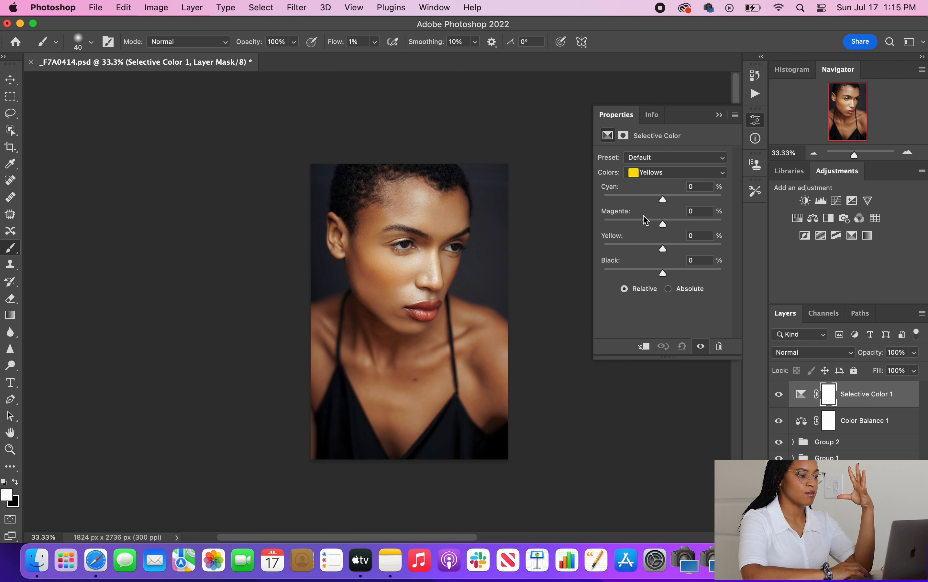
left_click_drag(665, 204, 636, 202)
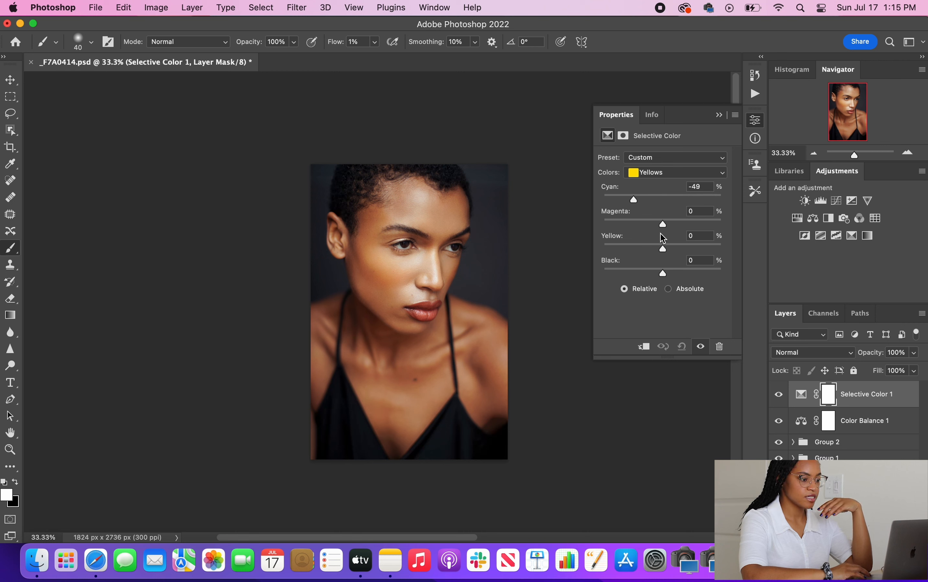
Step: Set the Yellows in Selective Color to Yellow -34% and Magenta -10%, and try Black at -100% before resetting it to 0
left_click_drag(663, 249, 647, 249)
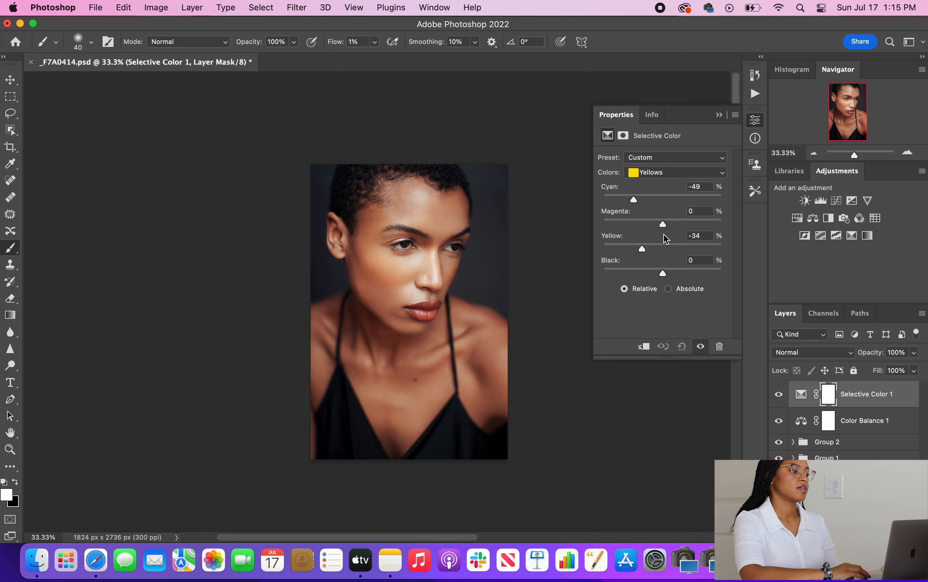
left_click_drag(663, 226, 660, 228)
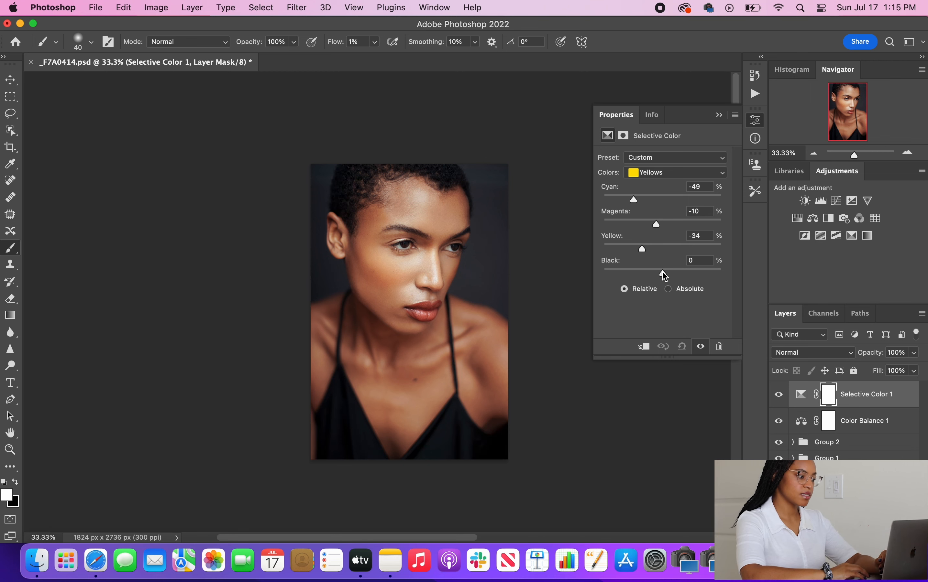
left_click_drag(663, 274, 605, 273)
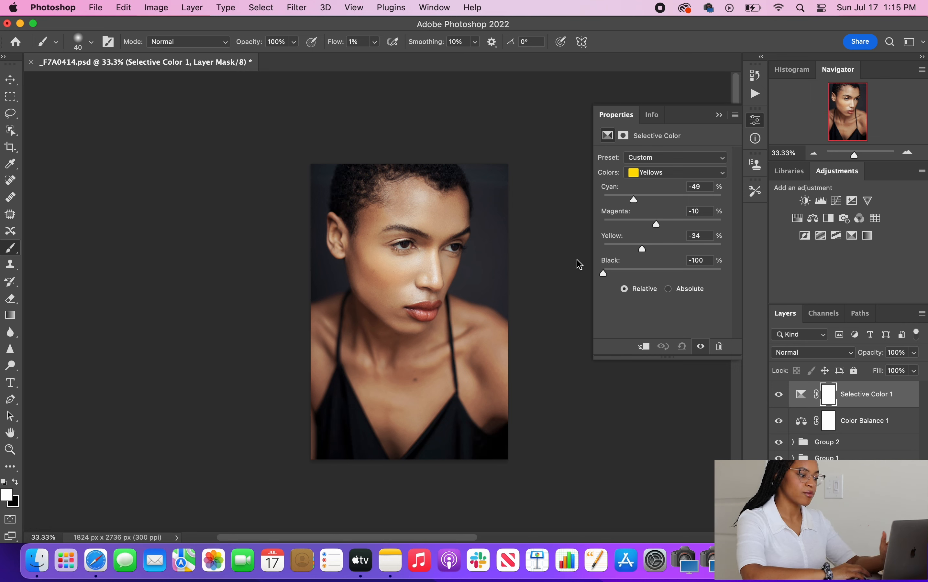
left_click_drag(603, 273, 663, 273)
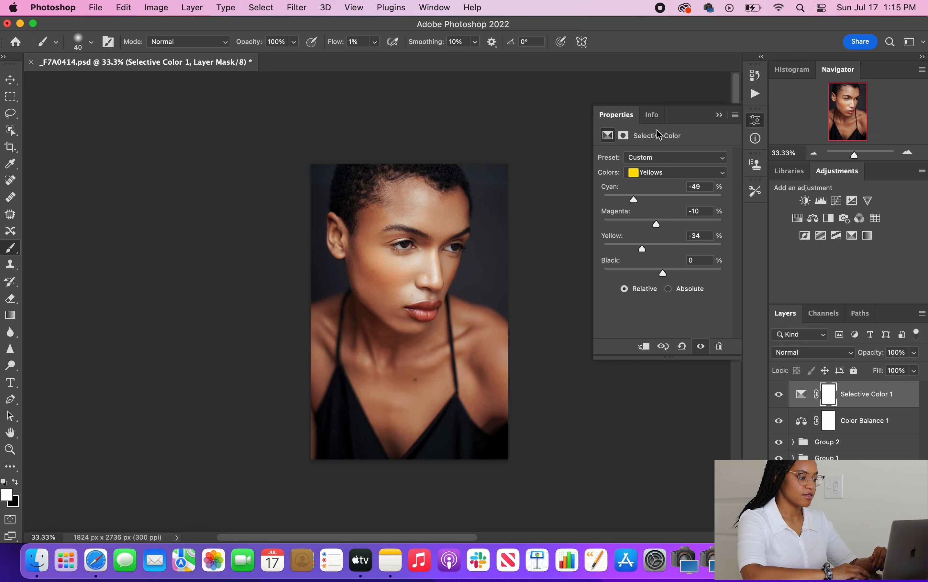
Step: Try a Cyan amount of -44% for the Reds in Selective Color and undo it
left_click(661, 173)
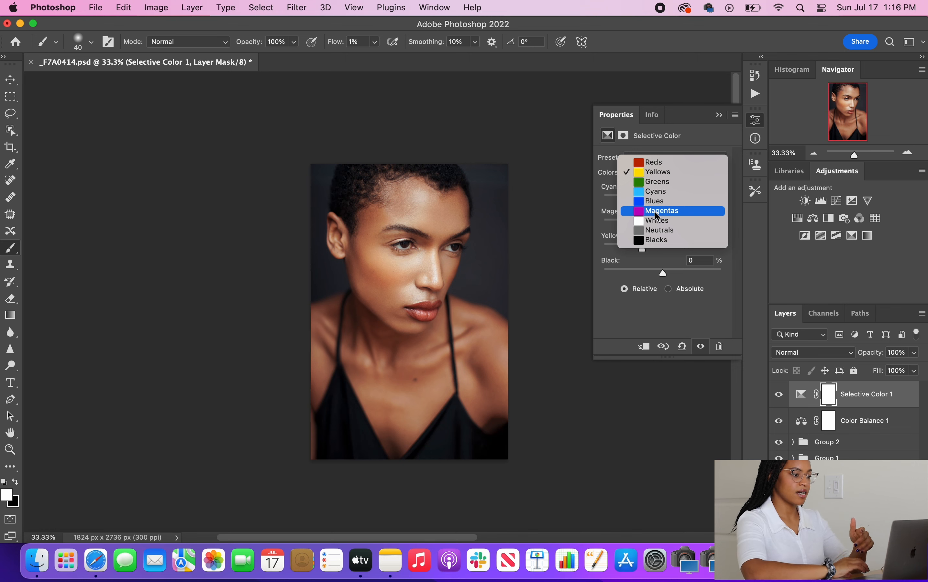
left_click(658, 162)
left_click_drag(663, 198, 638, 201)
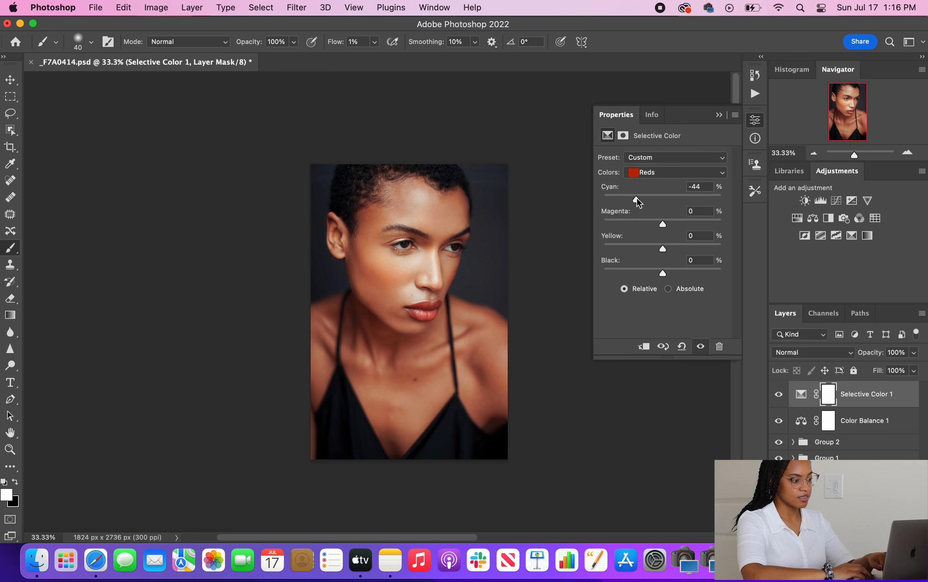
key("super+z")
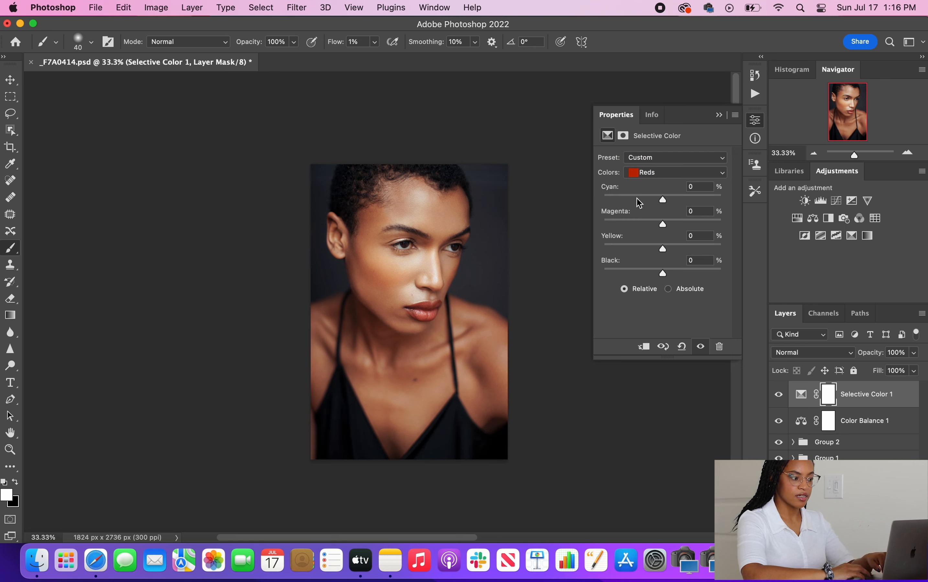
Step: Compare the portrait with and without the Selective Color adjustment
left_click(721, 117)
left_click(780, 395)
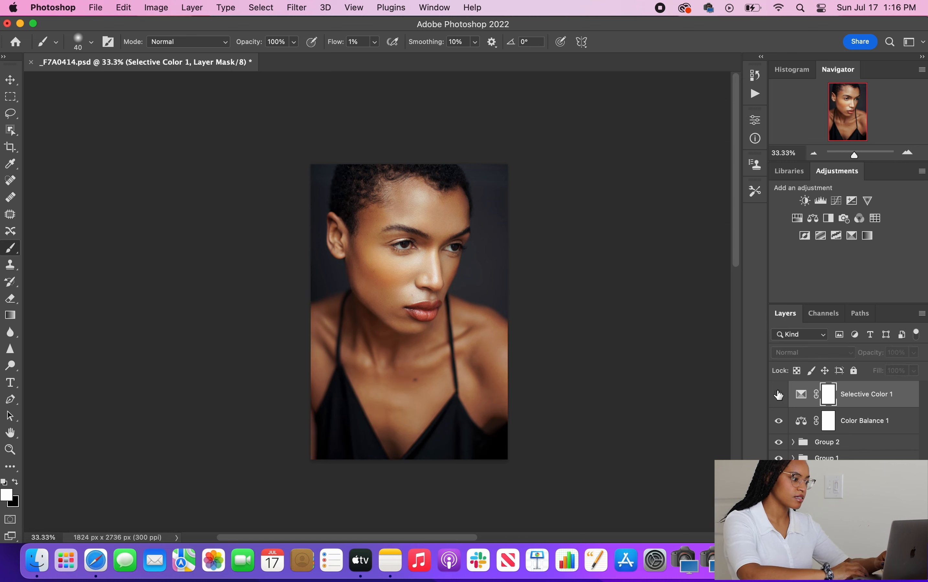
left_click(780, 395)
left_click(780, 395)
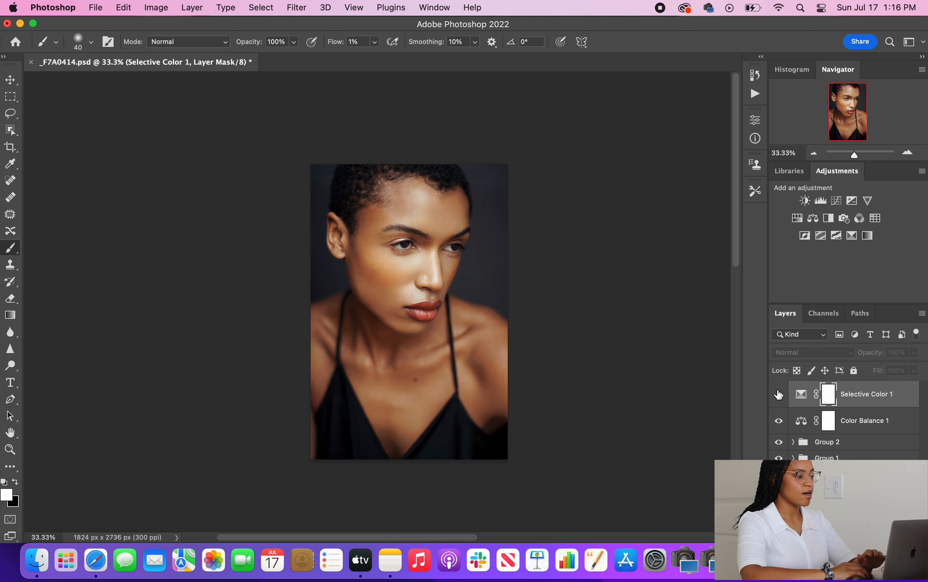
left_click(779, 394)
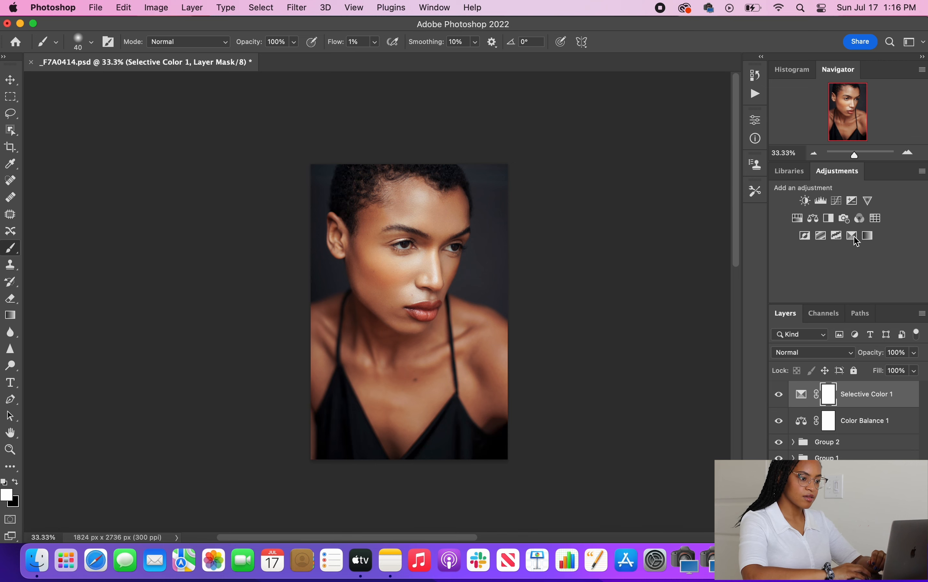
Step: Add a second Color Balance adjustment above Selective Color, and try midtones Magenta-Green at +15 before undoing it
left_click(815, 220)
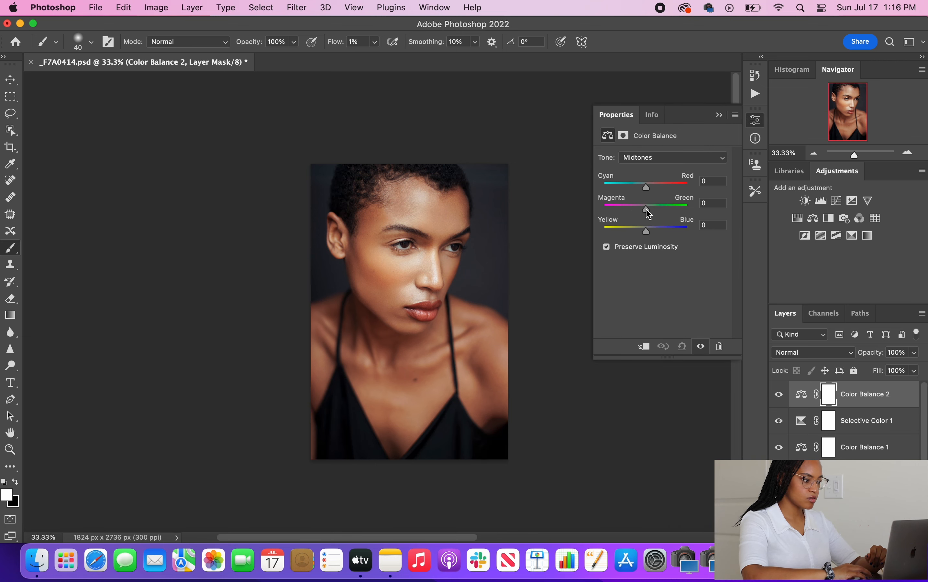
left_click_drag(647, 210, 654, 211)
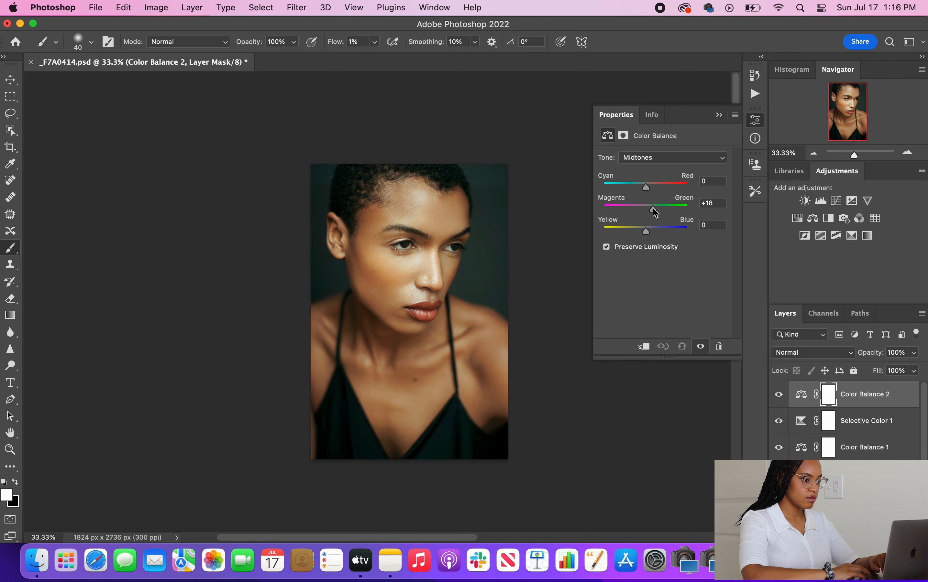
left_click_drag(657, 213, 652, 212)
key("super+z")
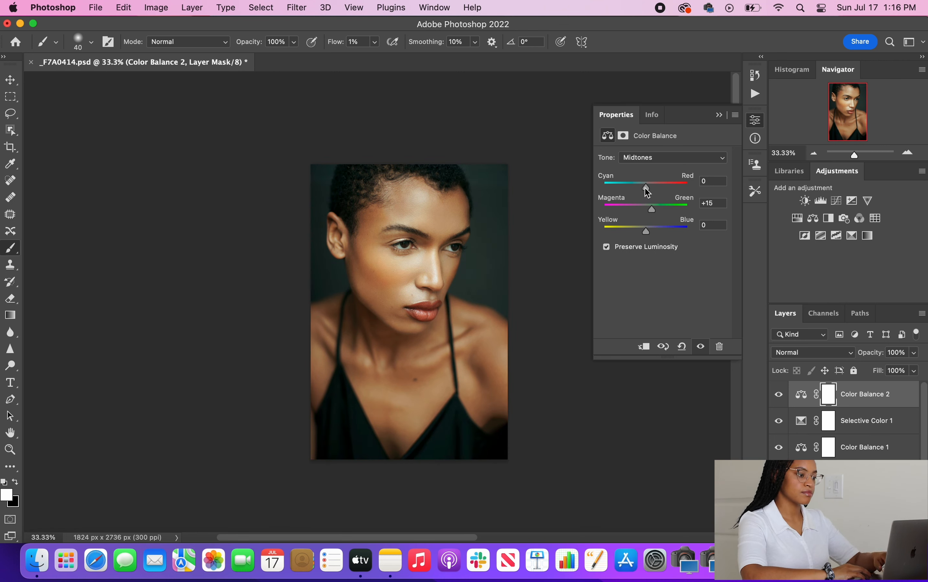
key("super+z")
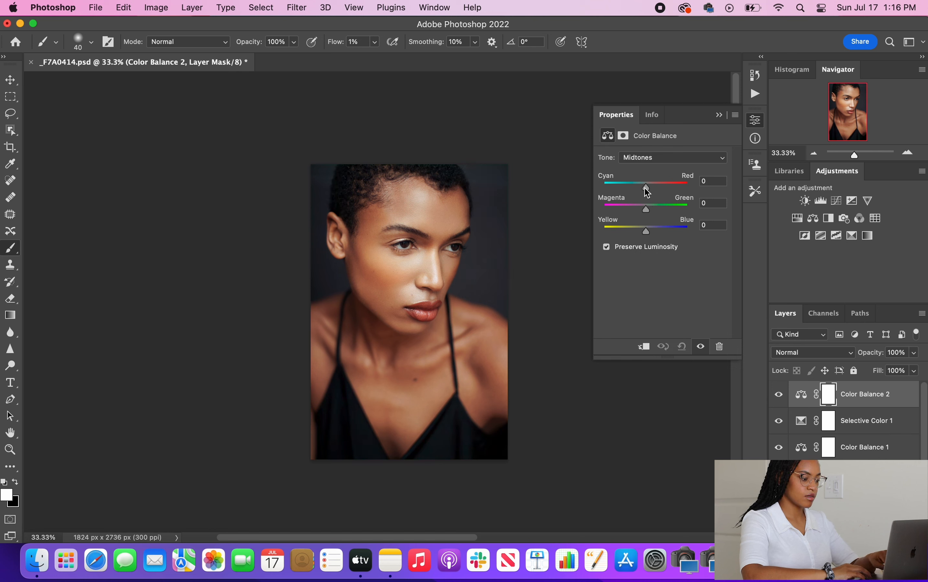
Step: Set the midtones Cyan-Red value of the second Color Balance adjustment to +13
left_click_drag(648, 193, 655, 193)
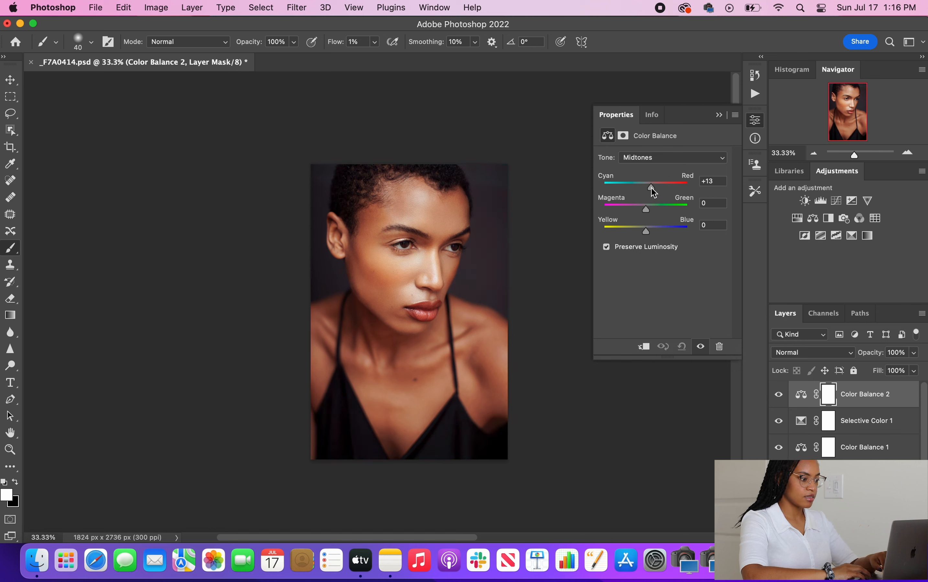
left_click_drag(646, 232, 648, 234)
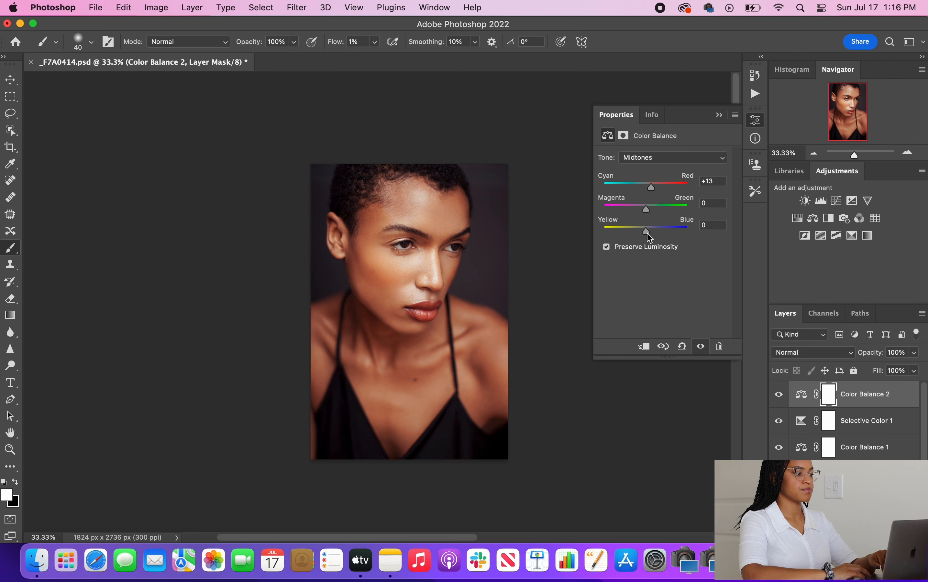
left_click(718, 115)
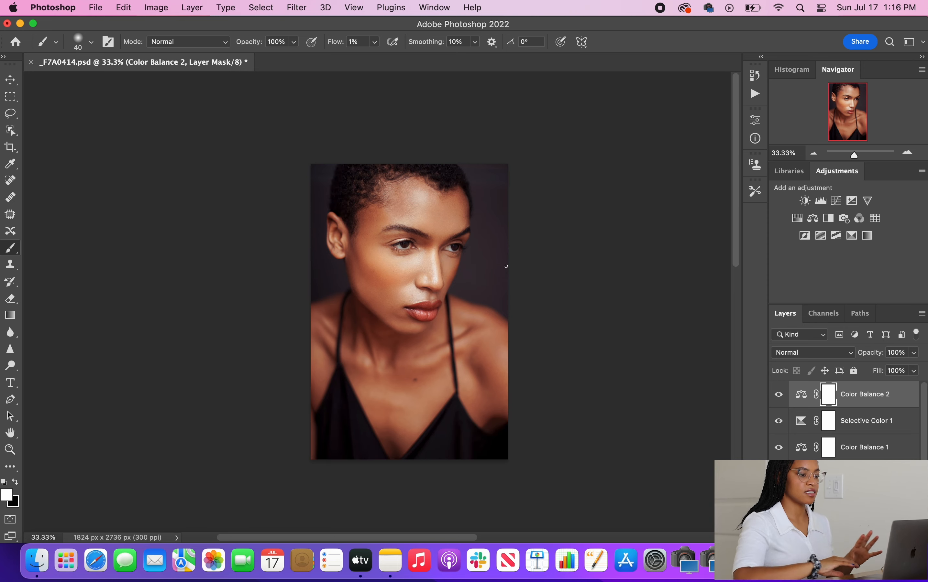
Step: Add a second Selective Color adjustment with the Magenta of the Neutrals at -8% and compare the portrait with and without it
left_click(852, 236)
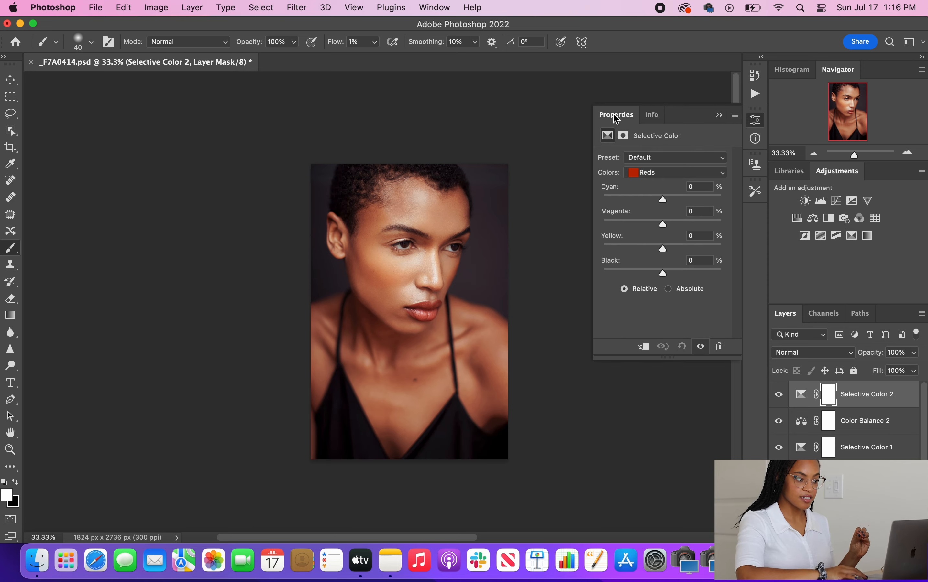
left_click(649, 176)
left_click(654, 243)
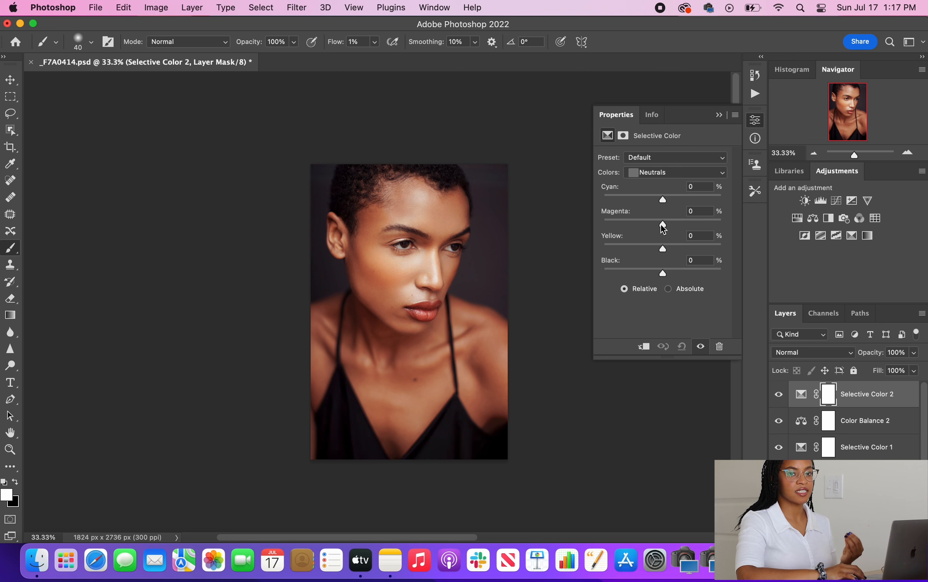
left_click_drag(664, 229, 661, 229)
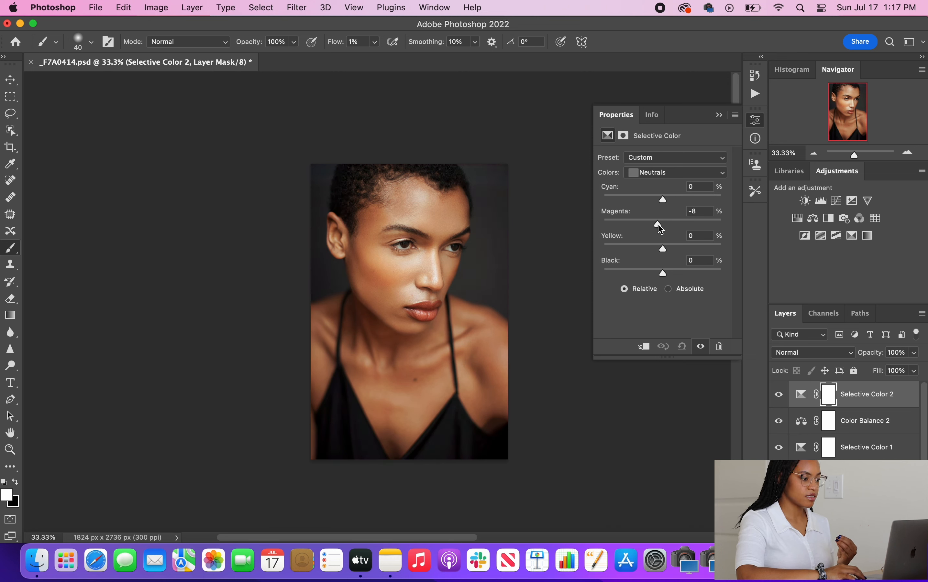
left_click(719, 115)
left_click(778, 394)
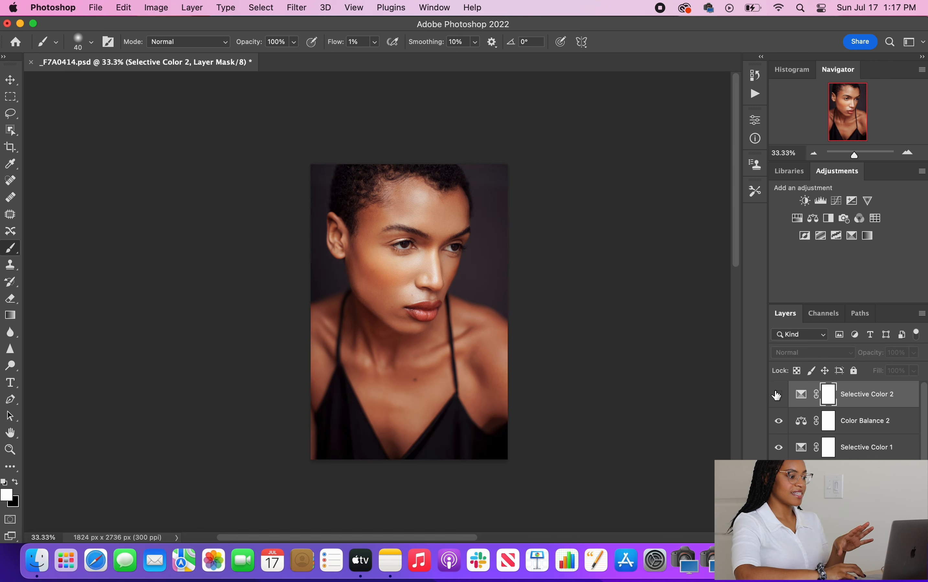
left_click(778, 394)
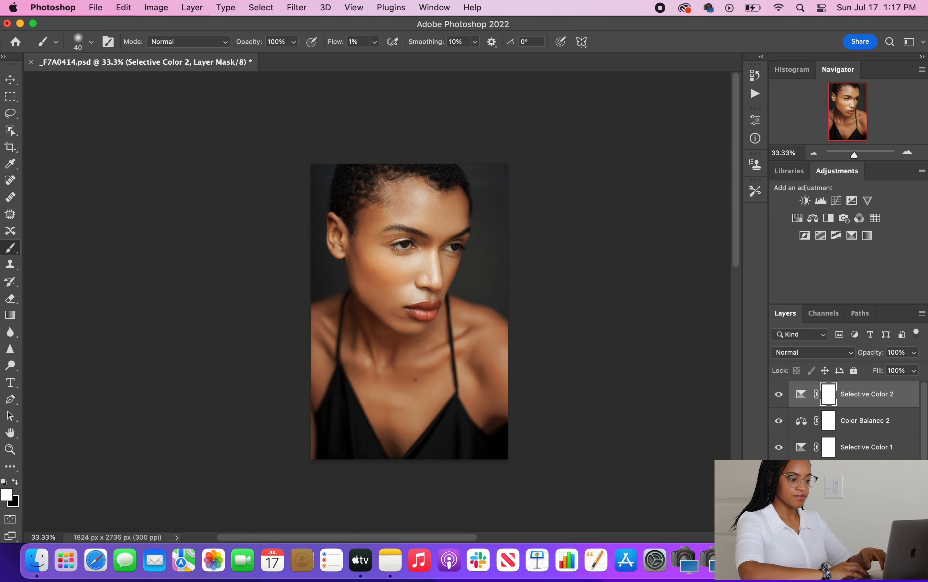
Step: Group the Color Balance and Selective Color layers into a new group and compare the portrait with and without each color group
left_click_drag(862, 394, 866, 451)
key("super+g")
left_click(779, 389)
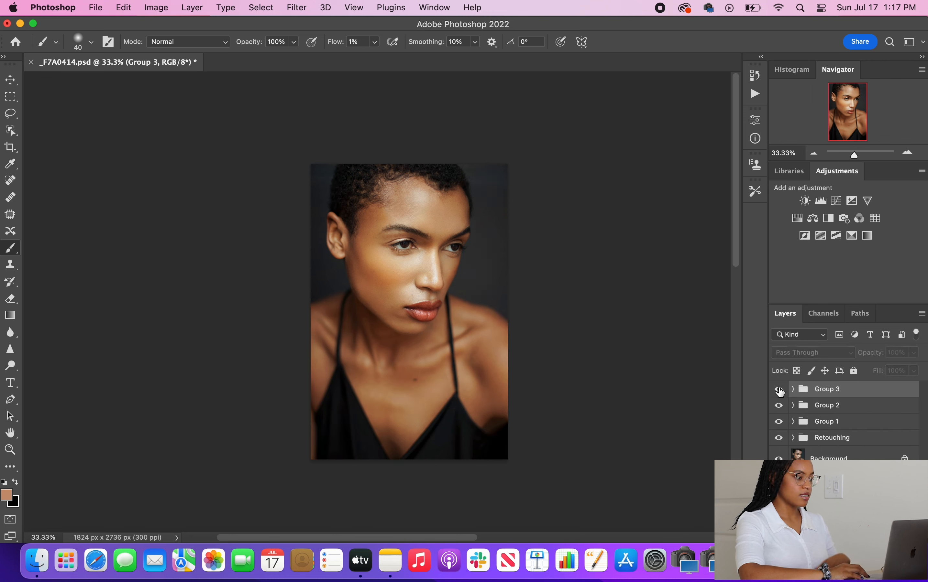
left_click(780, 390)
left_click(779, 407)
left_click(779, 410)
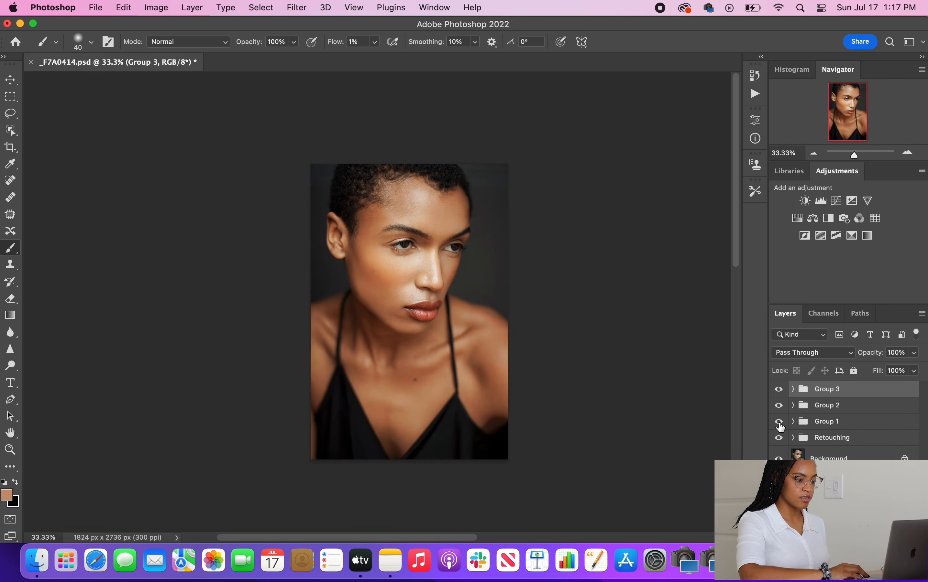
left_click(780, 424)
left_click(779, 424)
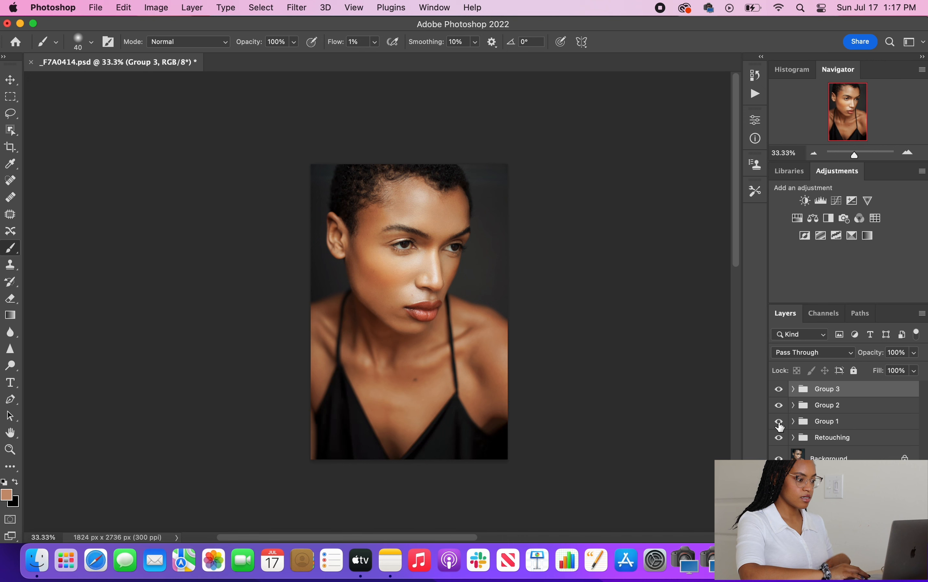
Step: Combine the three color groups into one parent group above Retouching and compare the portrait with and without the whole color grade
left_click(833, 424, "shift")
key("super+g")
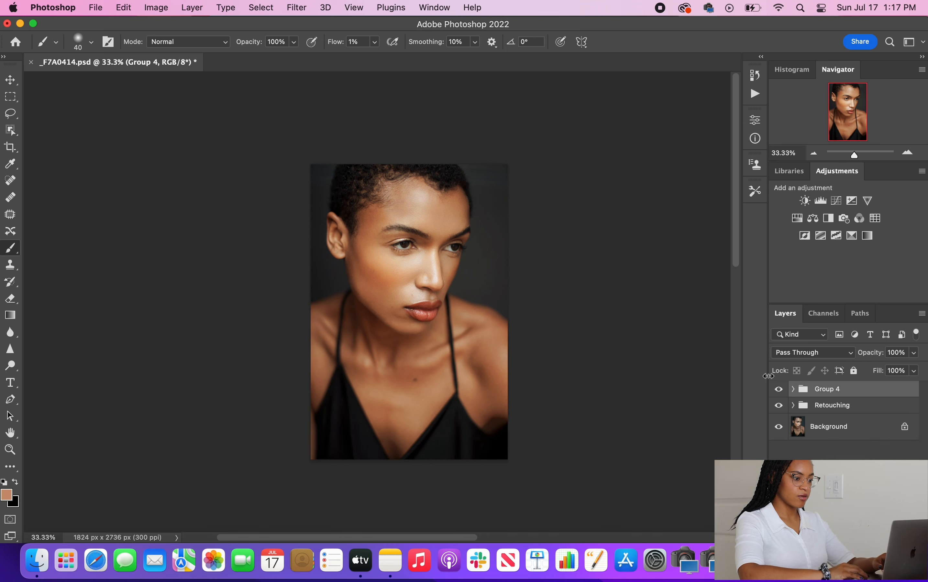
left_click(780, 390)
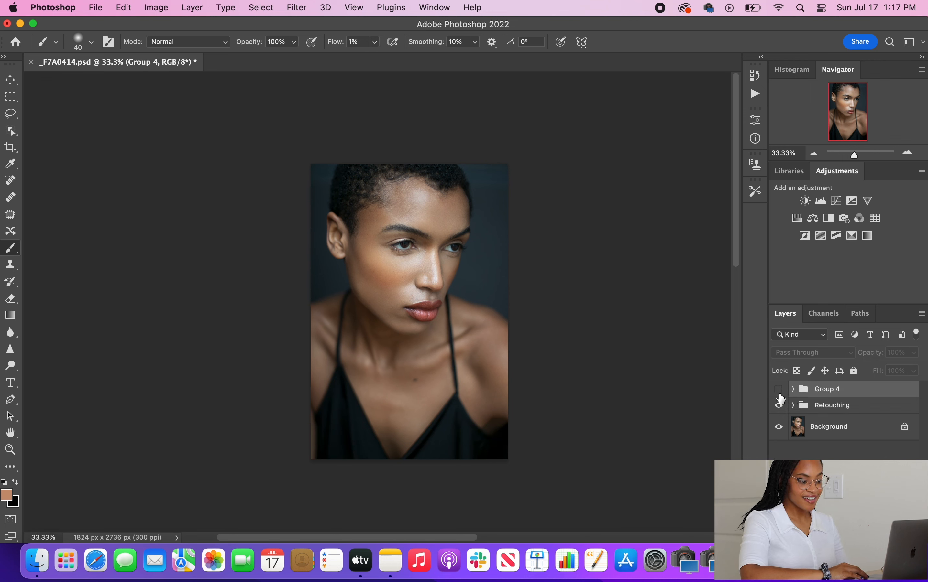
left_click(779, 390)
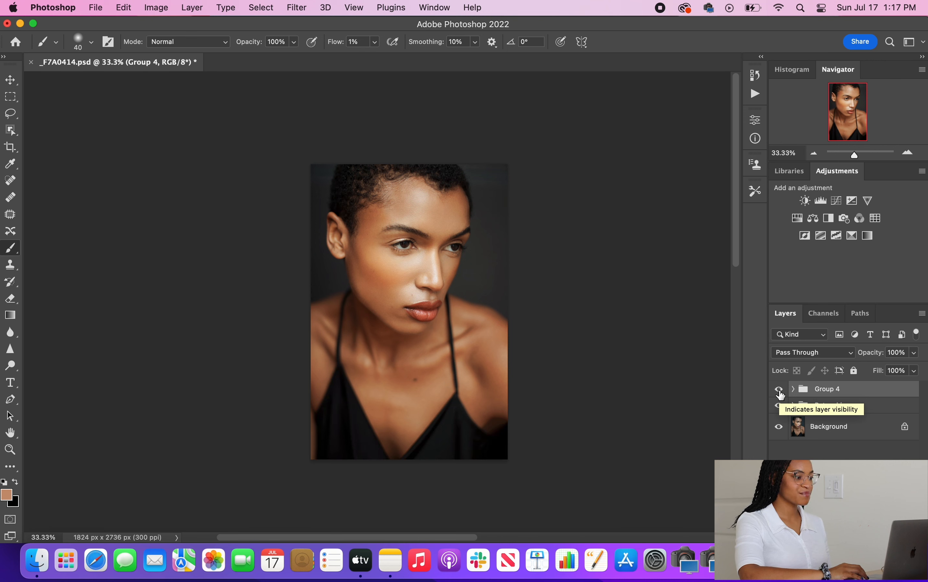
left_click(779, 390)
left_click(779, 390)
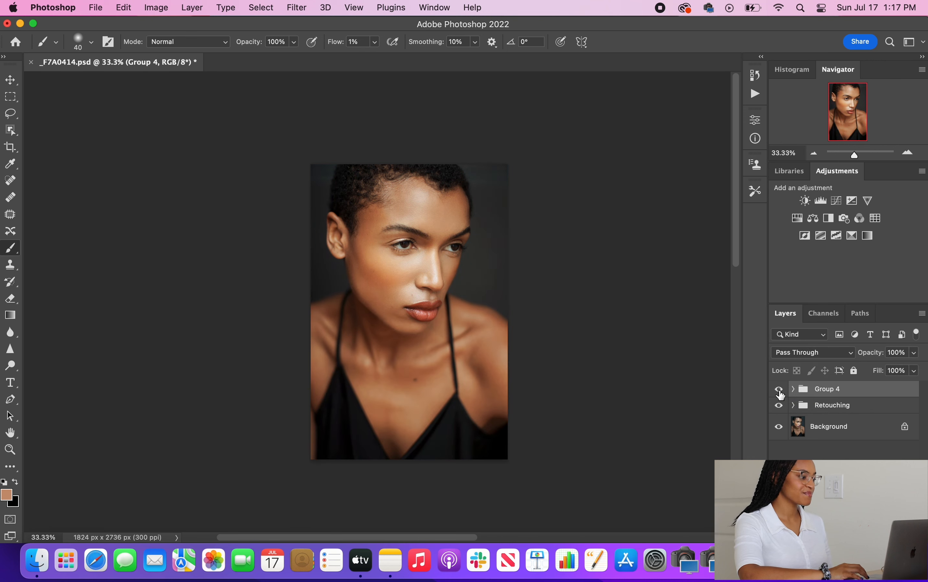
left_click(779, 390)
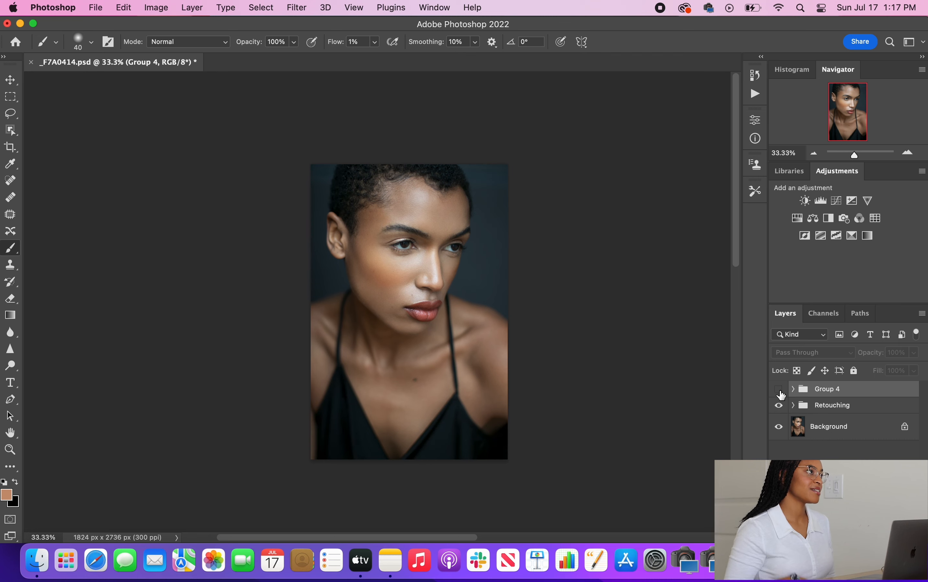
left_click(780, 390)
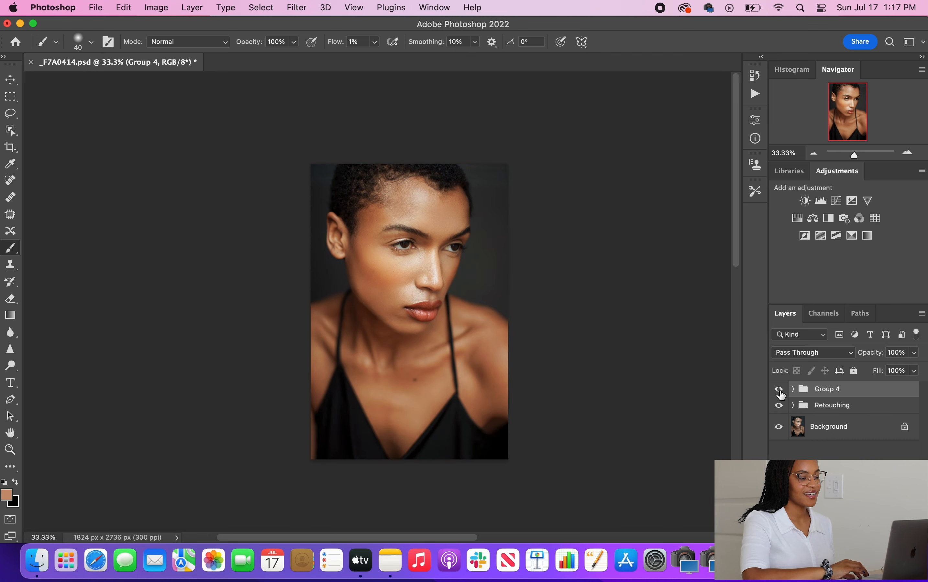
left_click(780, 390)
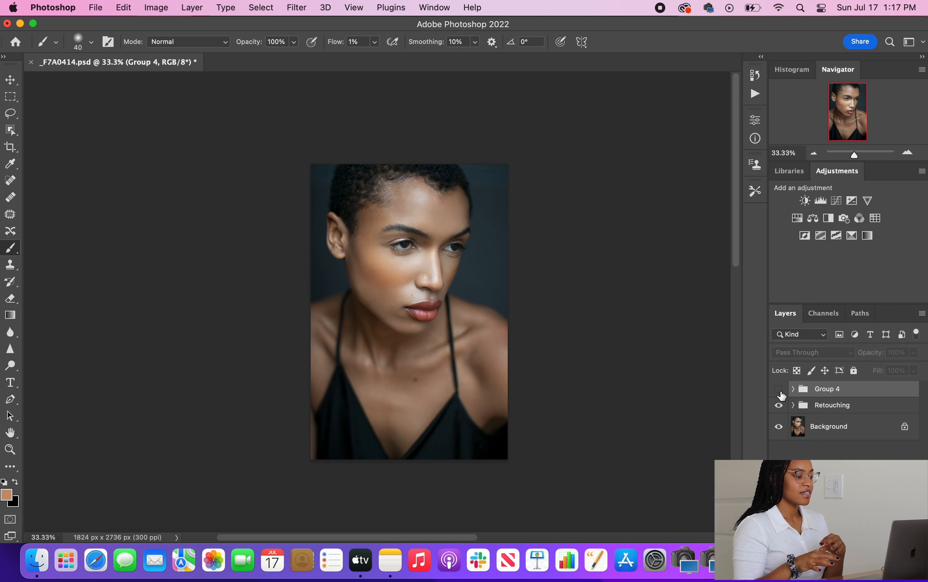
left_click(781, 392)
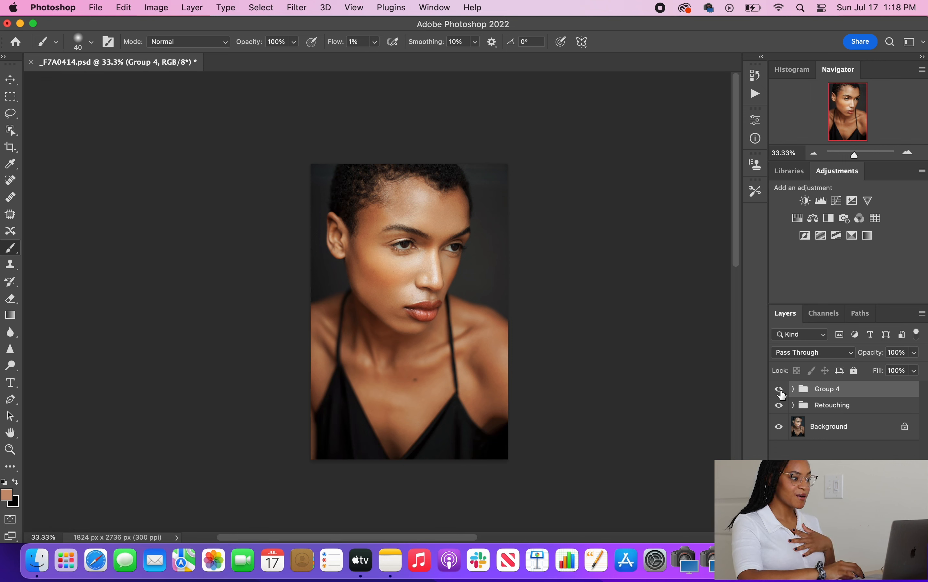
left_click(781, 390)
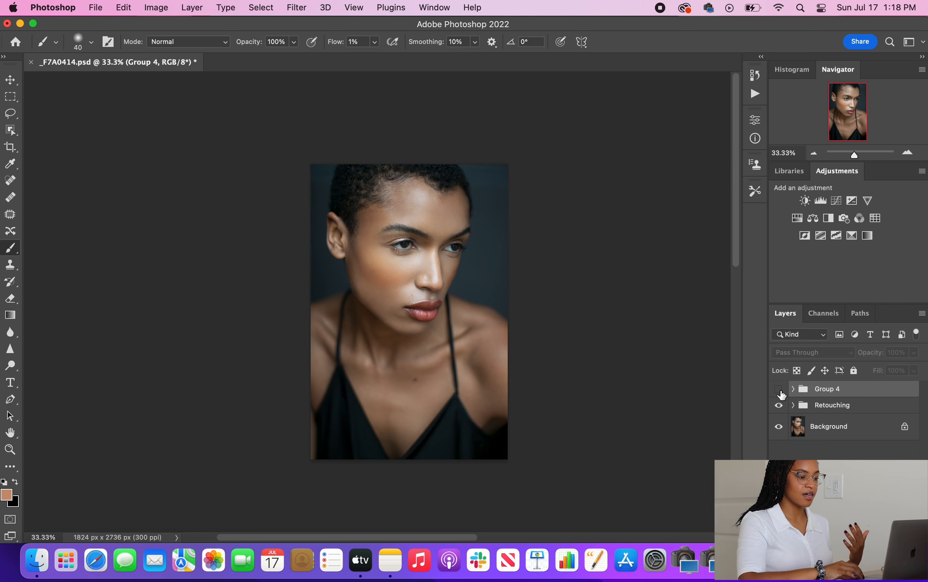
left_click(782, 393)
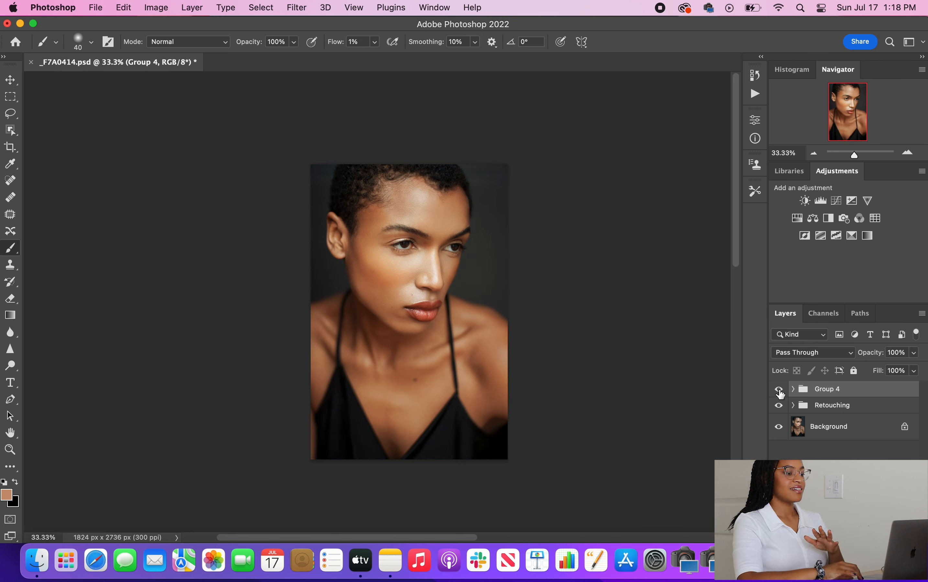
Step: Hide and restore Group 4 to compare the portrait before and after the color grade
left_click(782, 393)
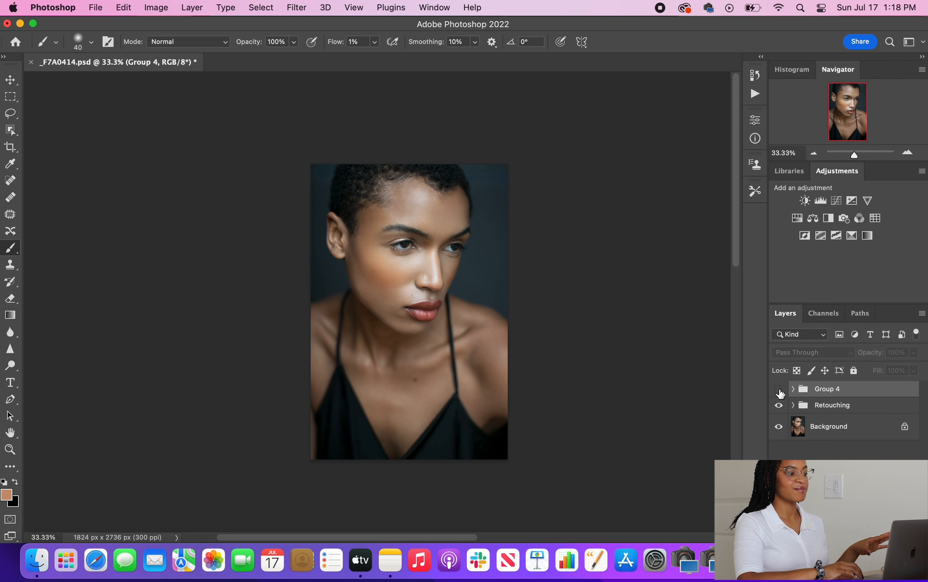
left_click(782, 393)
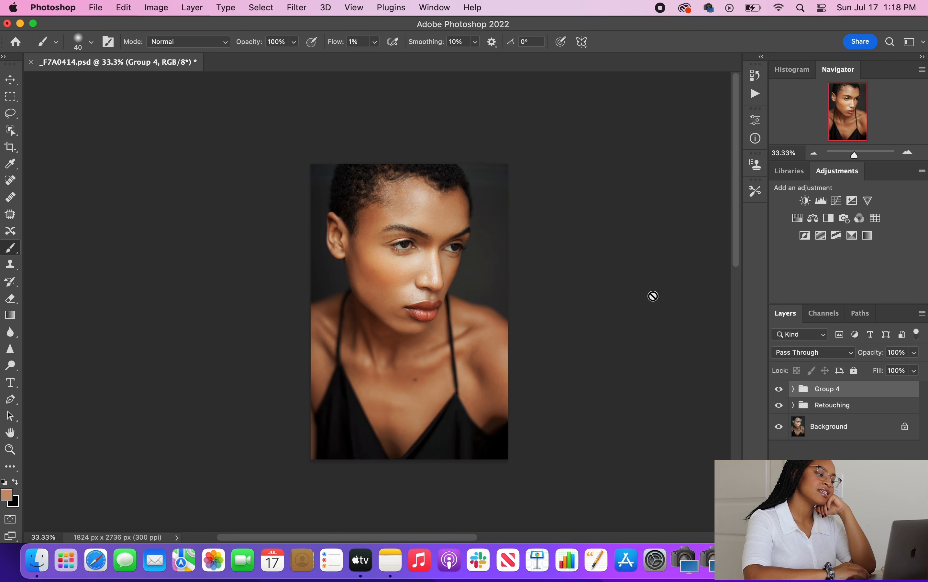
left_click(854, 237)
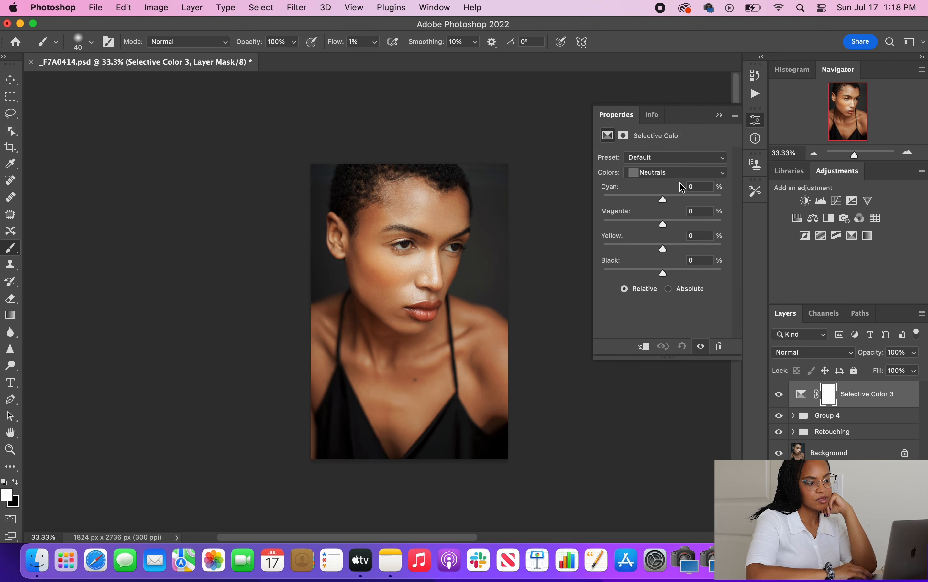
left_click(719, 116)
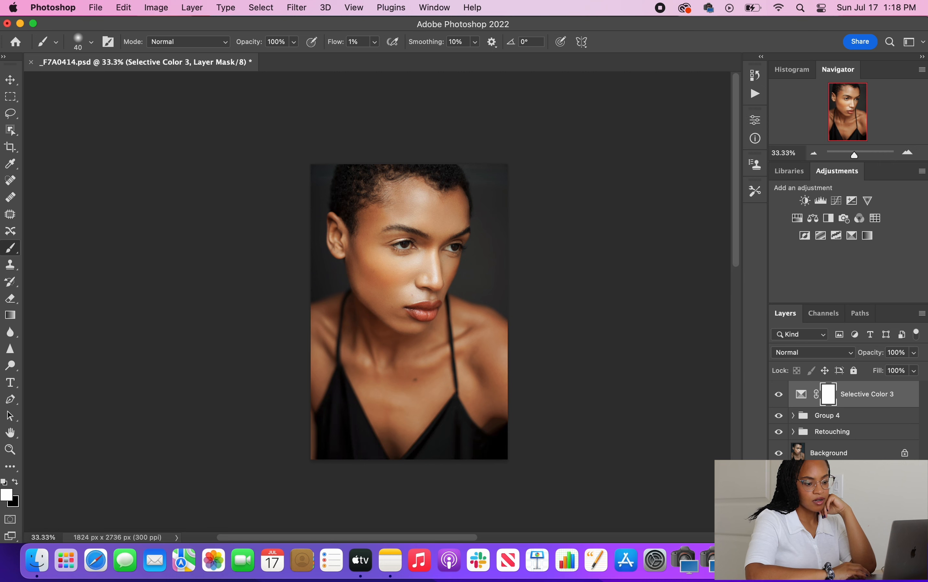
key("BackSpace")
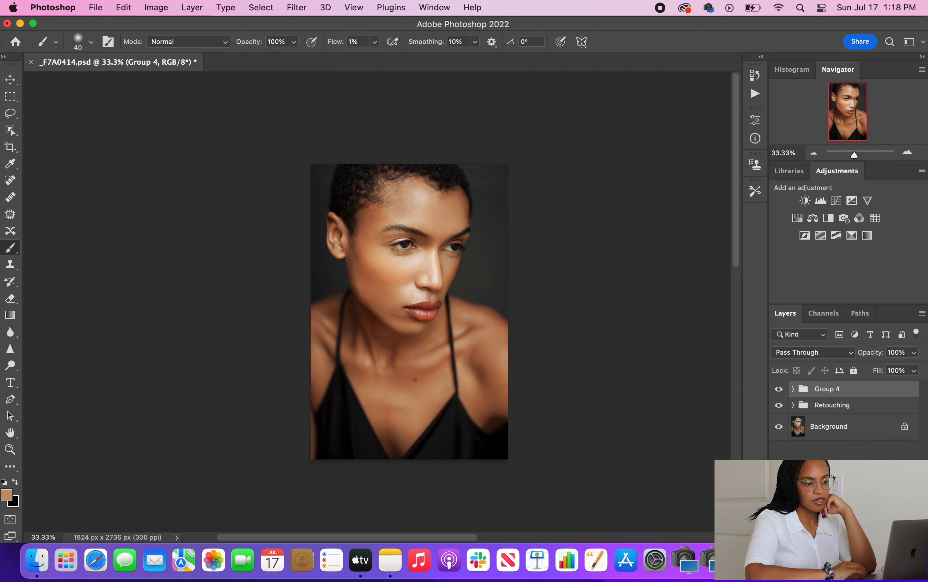
left_click(813, 219)
left_click_drag(647, 232, 653, 233)
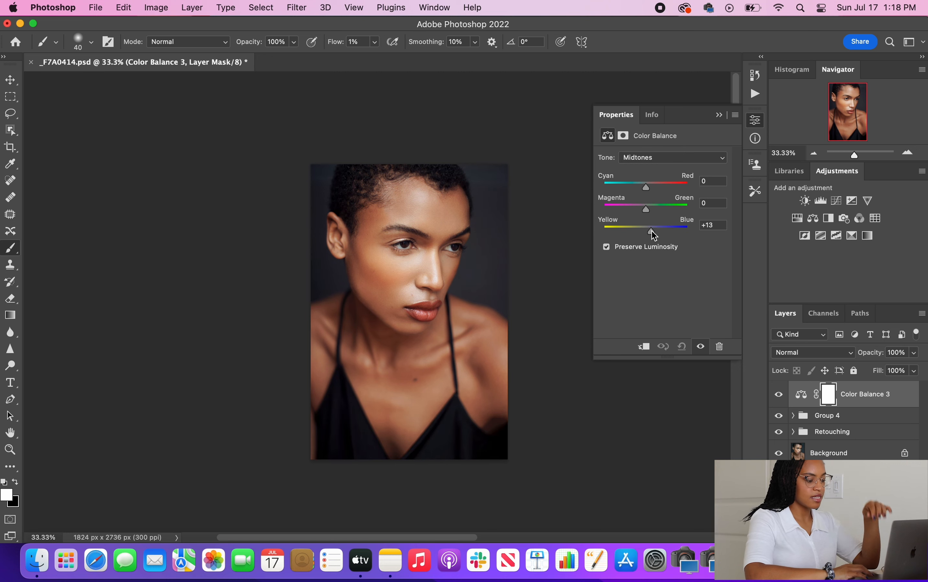
left_click(719, 115)
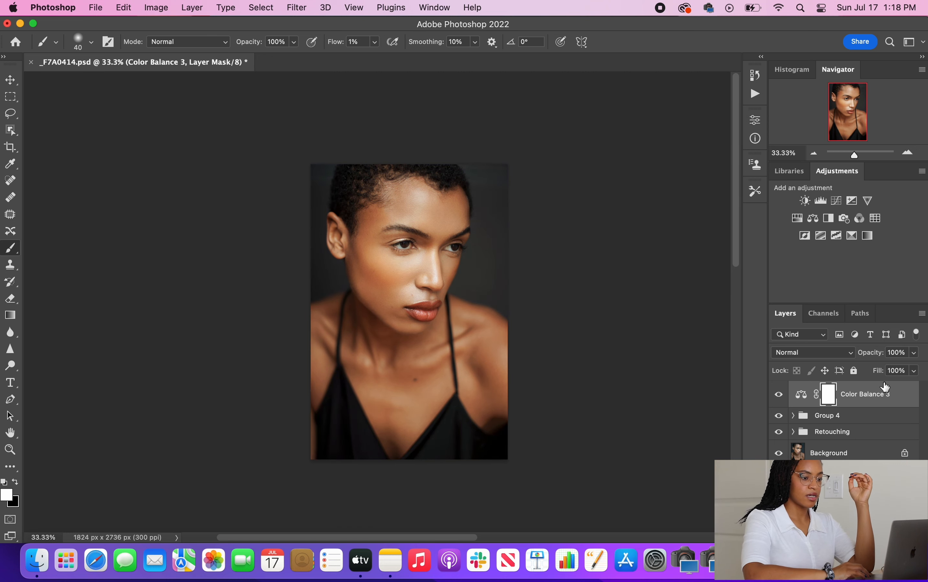
key("BackSpace")
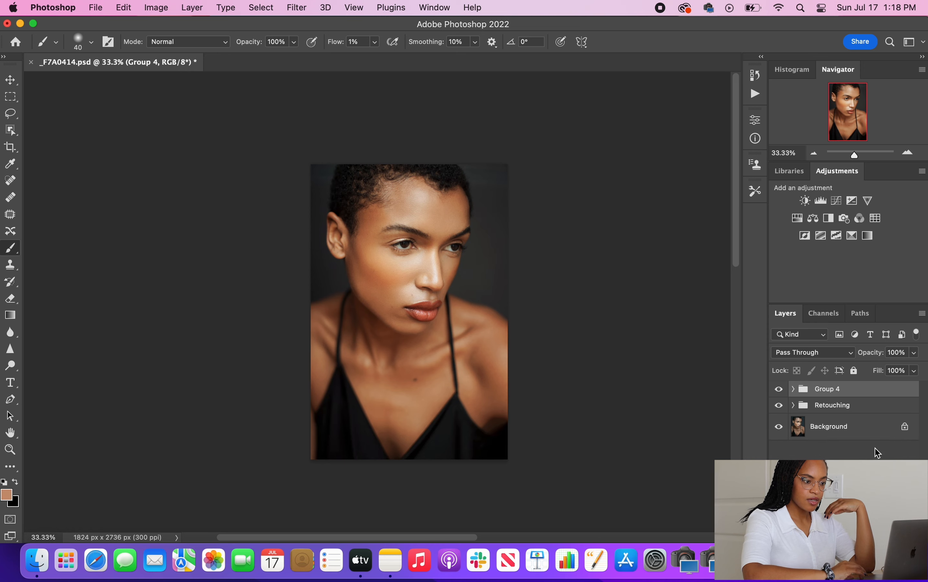
Step: Add a Photo Filter adjustment above Group 4, compare the cooling filter presets and choose Cooling Filter (82)
left_click(849, 221)
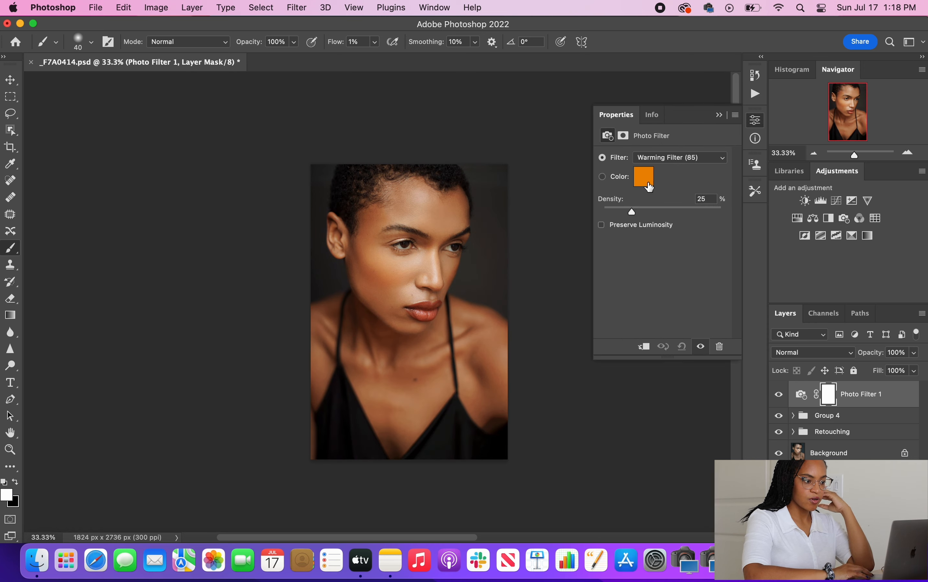
left_click(652, 158)
left_click(654, 186)
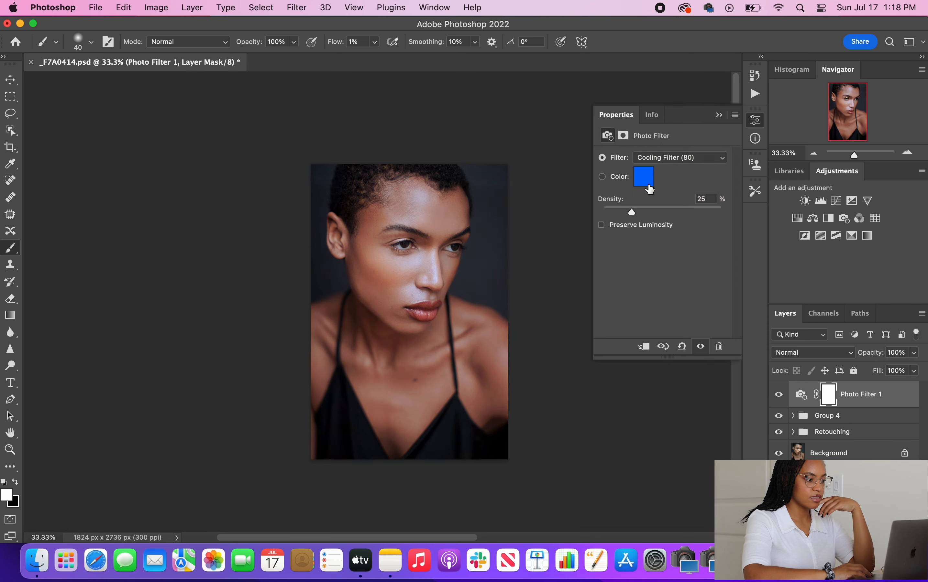
left_click(653, 162)
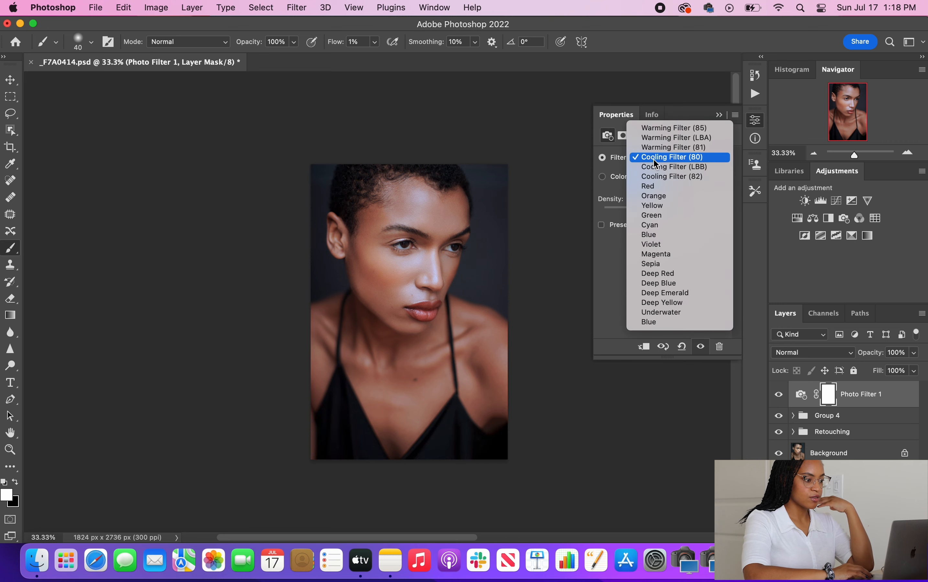
left_click(657, 176)
left_click(660, 160)
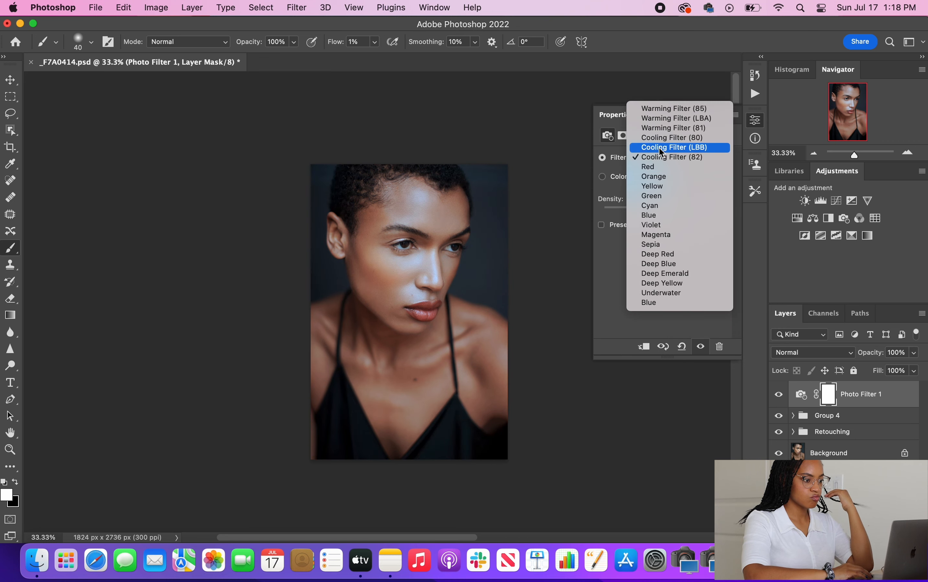
left_click(662, 148)
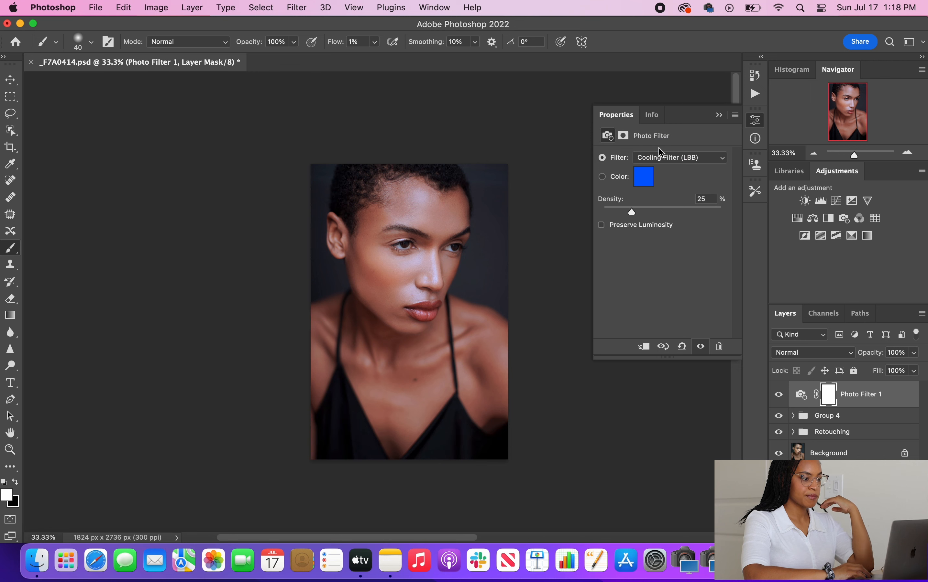
left_click(660, 157)
left_click(654, 166)
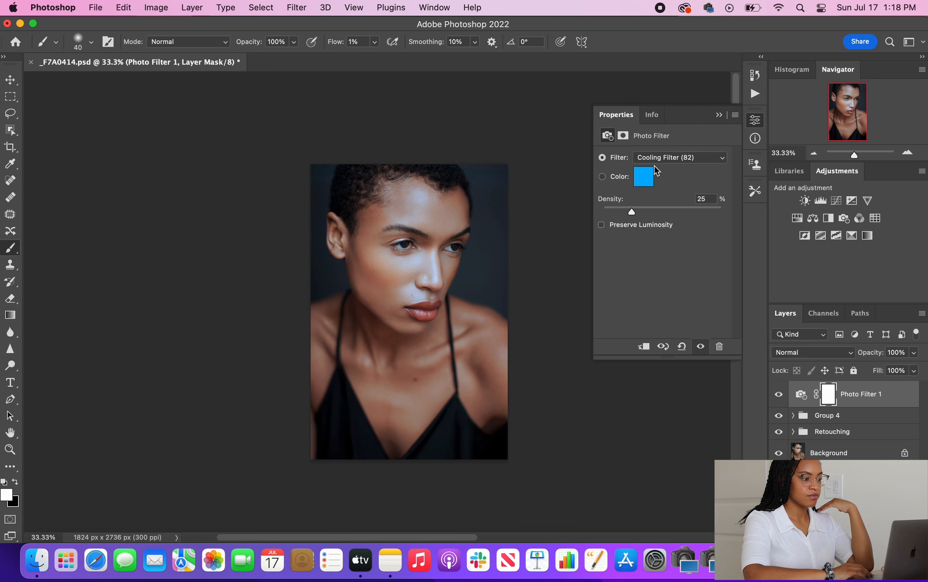
Step: Set the Photo Filter's density to 10% and compare the portrait with and without the filter
left_click_drag(632, 212, 617, 213)
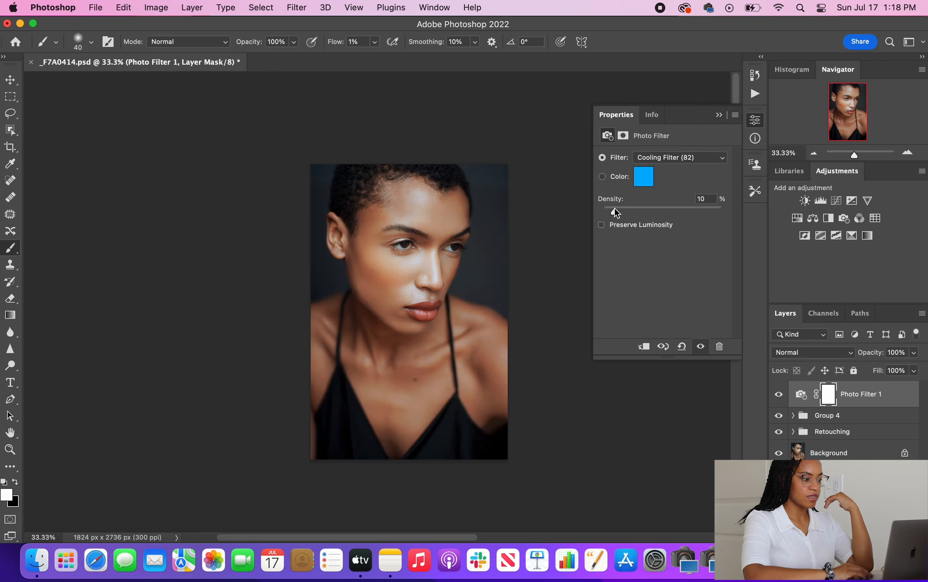
left_click(719, 115)
left_click(779, 392)
left_click(779, 391)
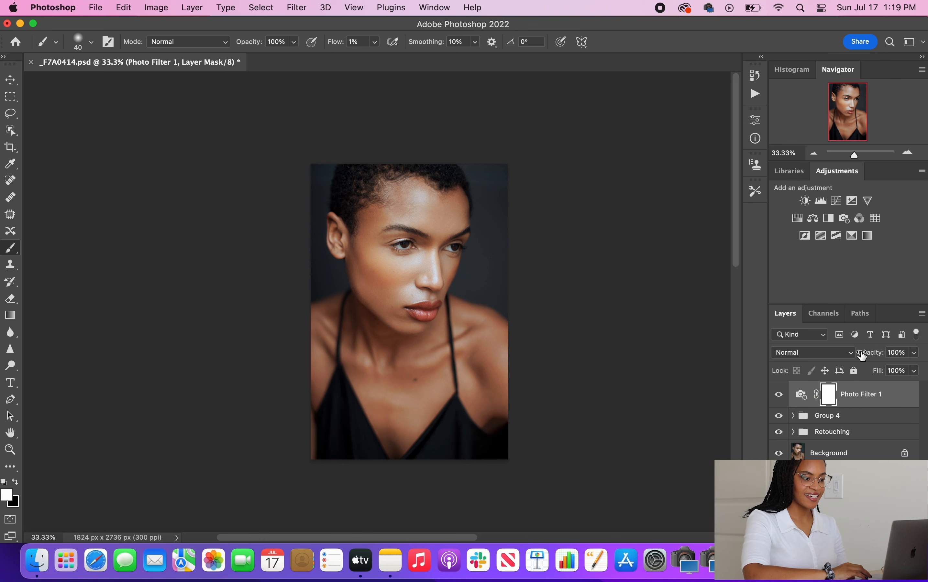
Step: Reduce the Photo Filter layer's opacity to 35% and compare the portrait with and without the softened filter
left_click_drag(867, 352, 819, 357)
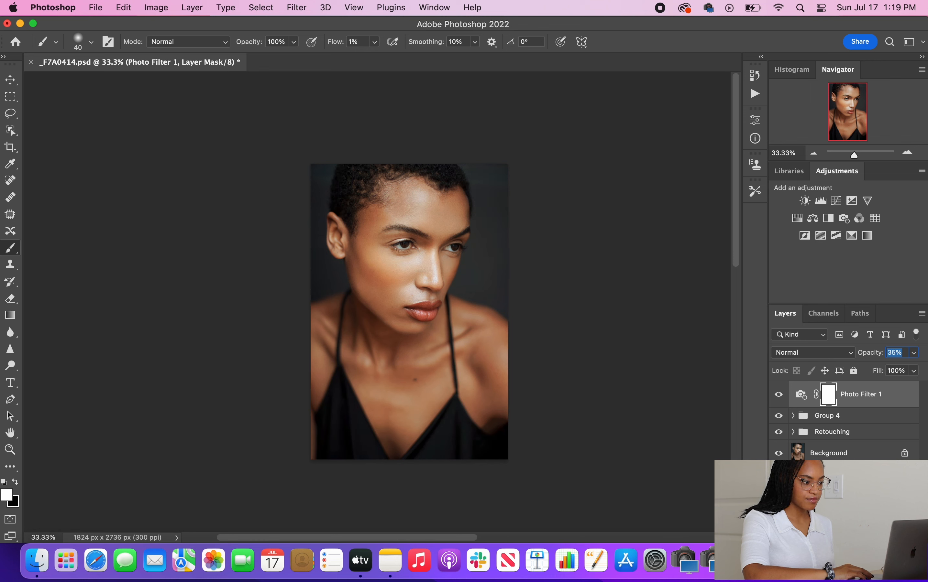
left_click(782, 393)
left_click(781, 394)
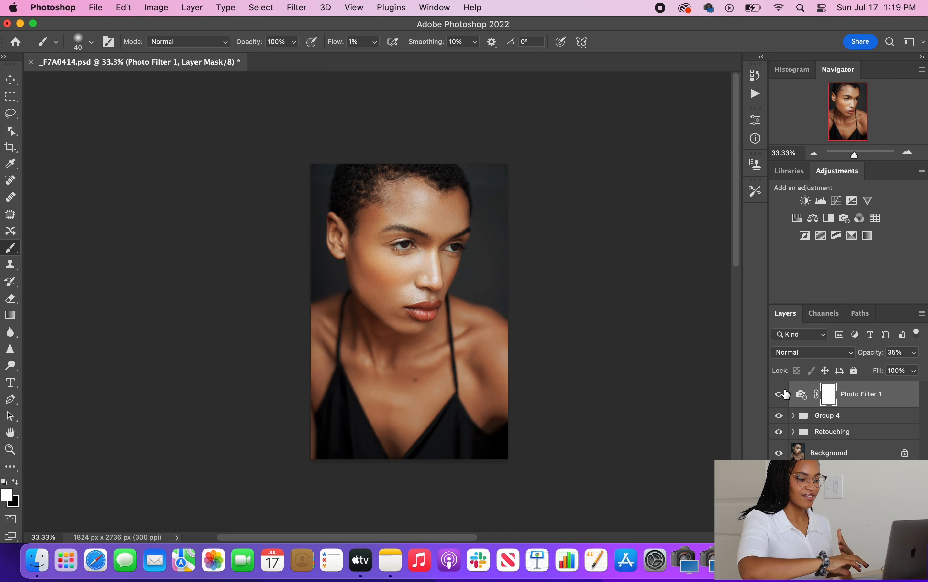
left_click(782, 393)
left_click(780, 396)
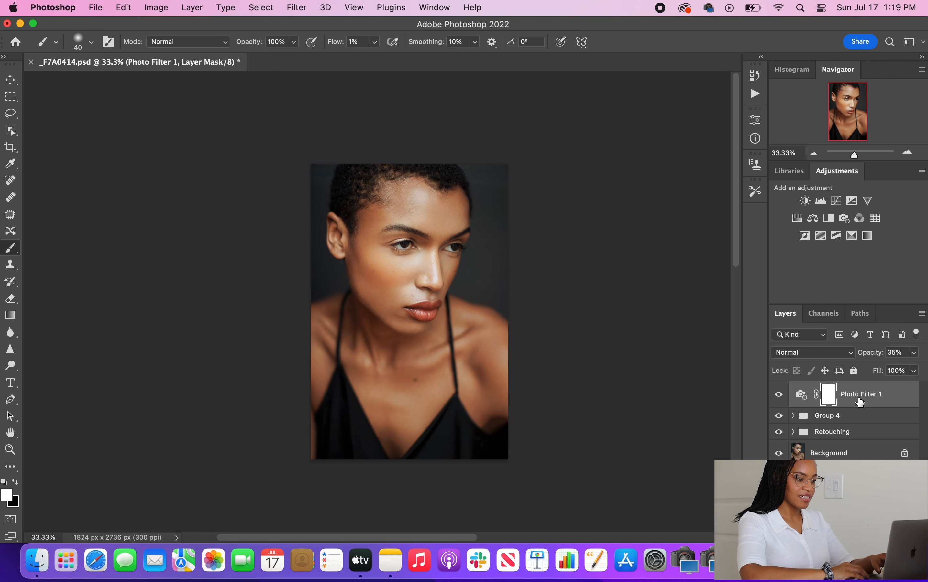
Step: Move the Photo Filter layer into Group 4 and compare the portrait with and without the complete color grade
left_click_drag(859, 402, 858, 417)
key("super+equal")
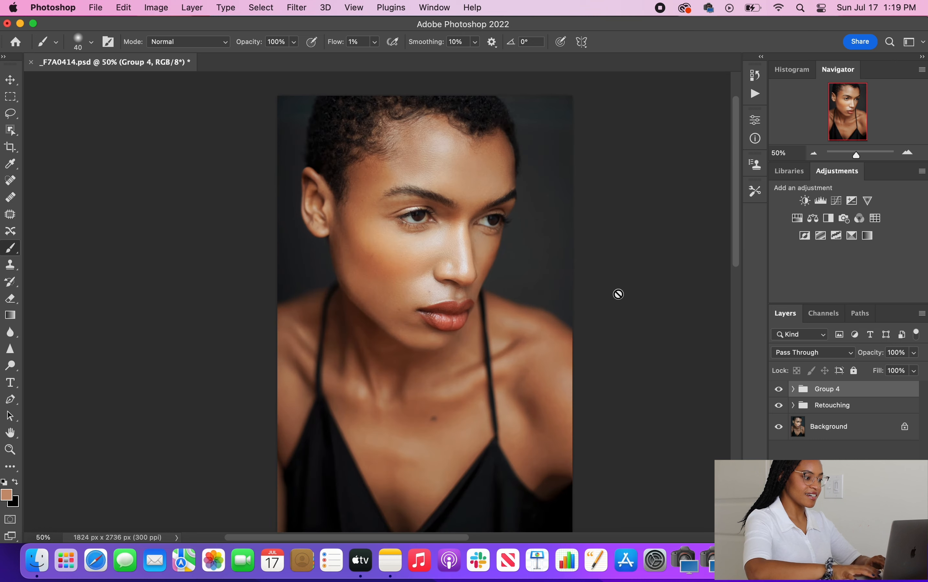
scroll(618, 295, "down", 2)
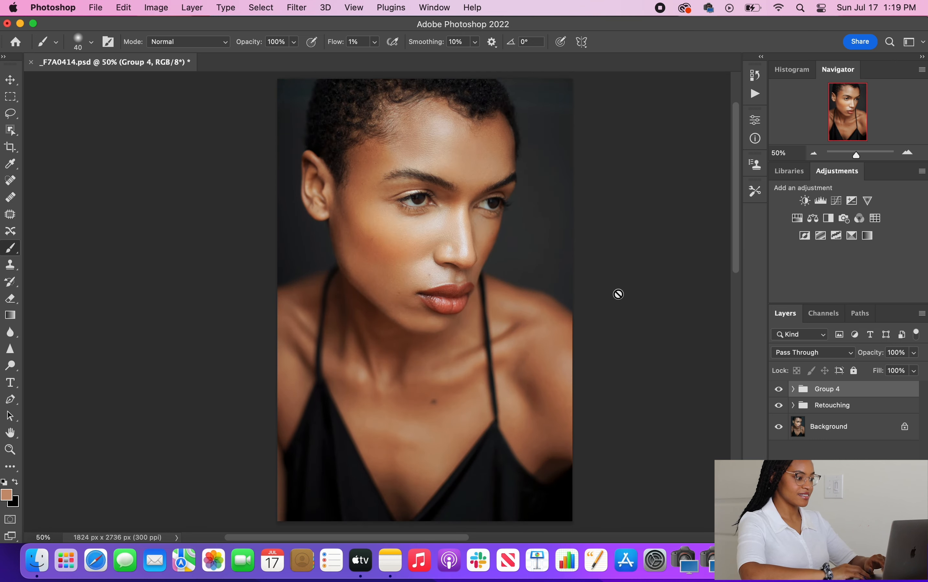
left_click(780, 390)
left_click(779, 390)
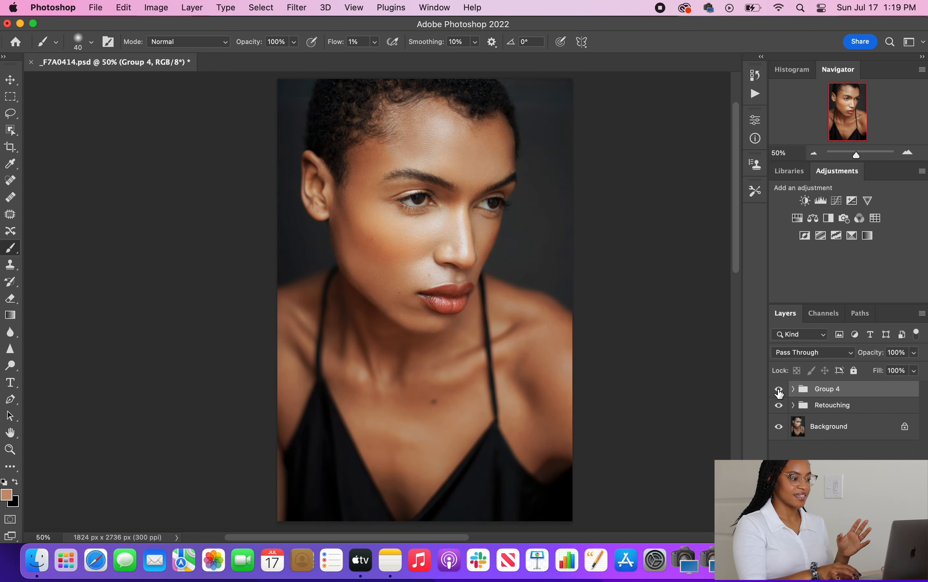
key("super+minus")
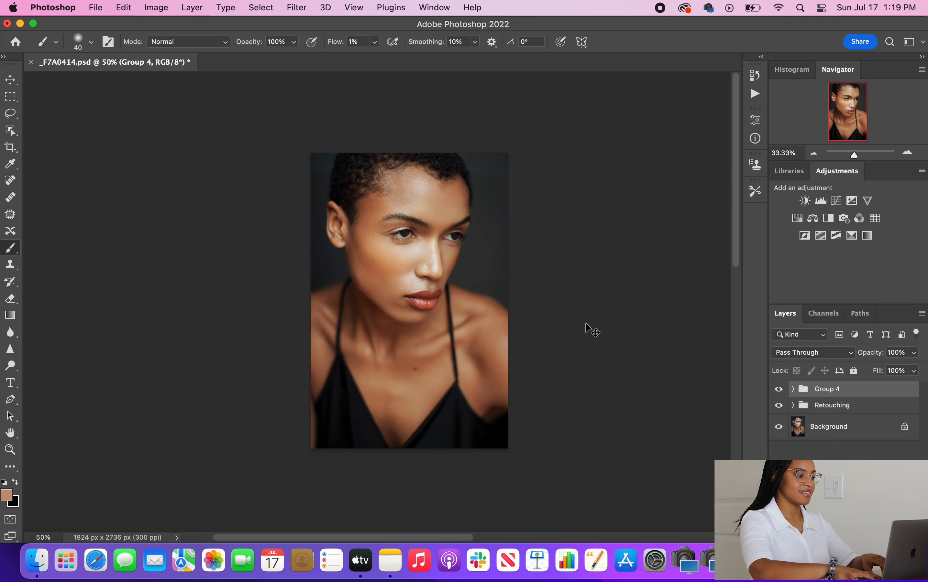